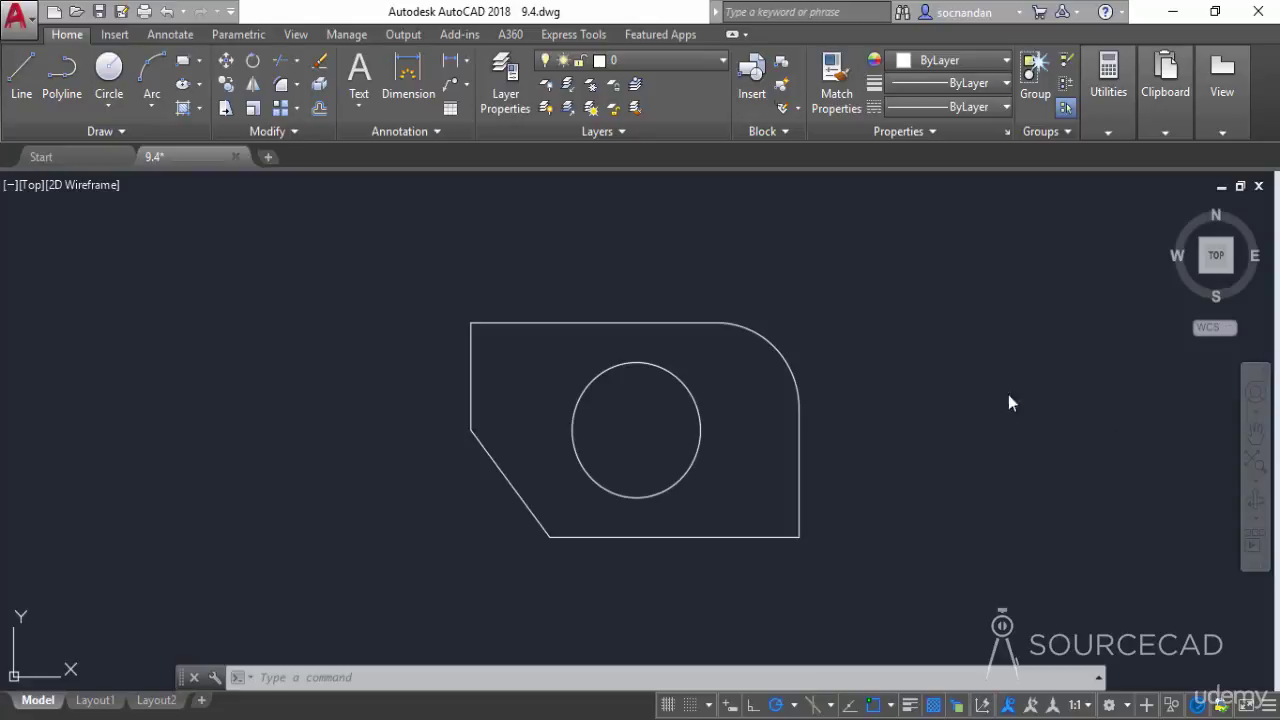
- Open the Dimension Style Manager
left_click(162, 40)
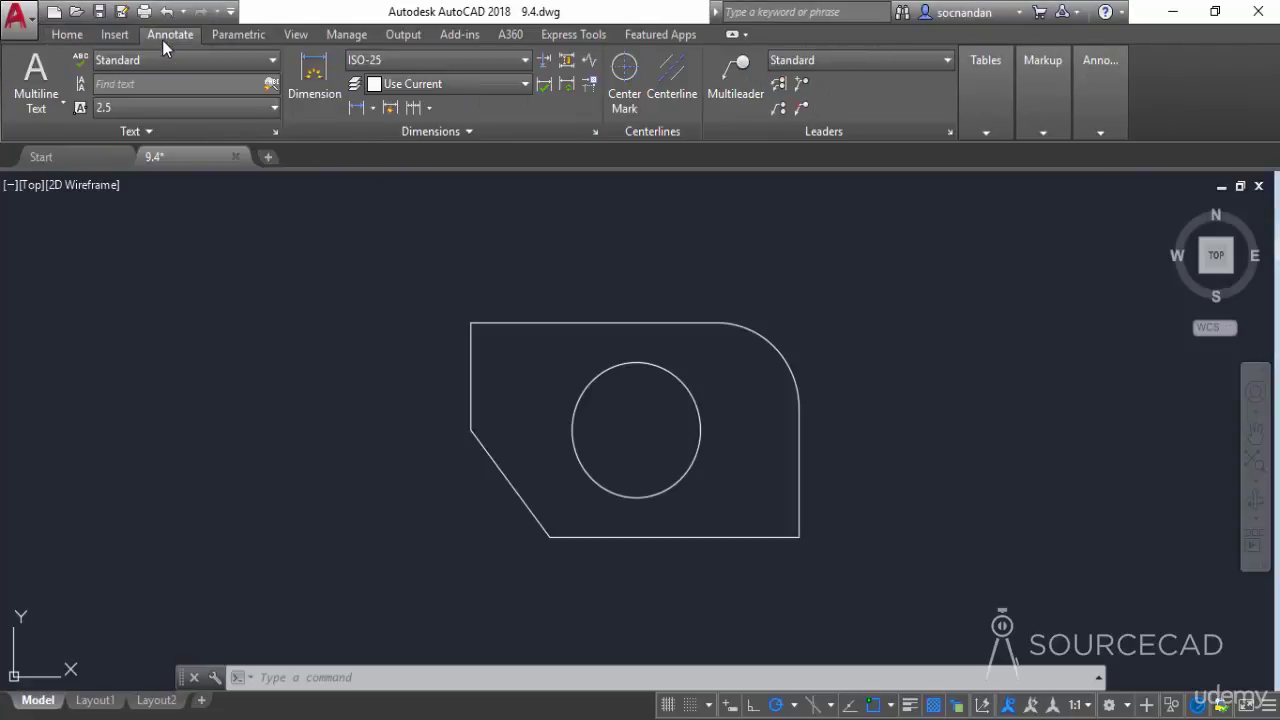
left_click(497, 61)
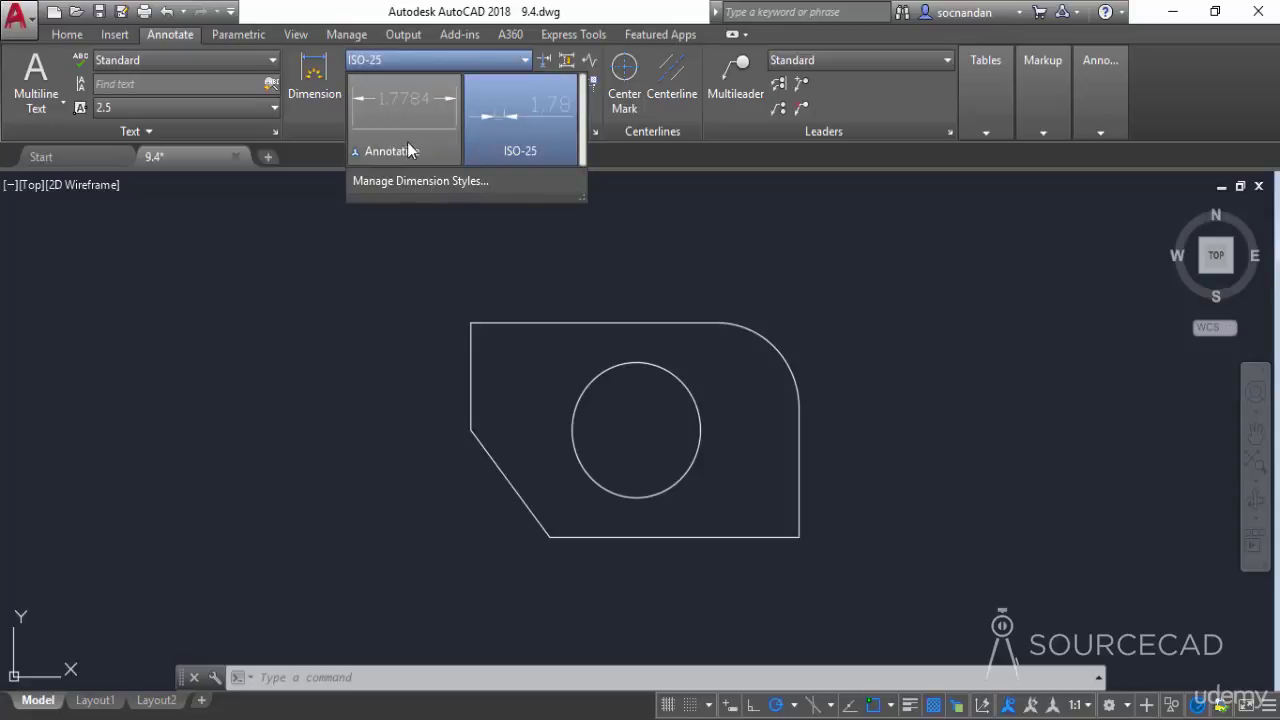
left_click(452, 183)
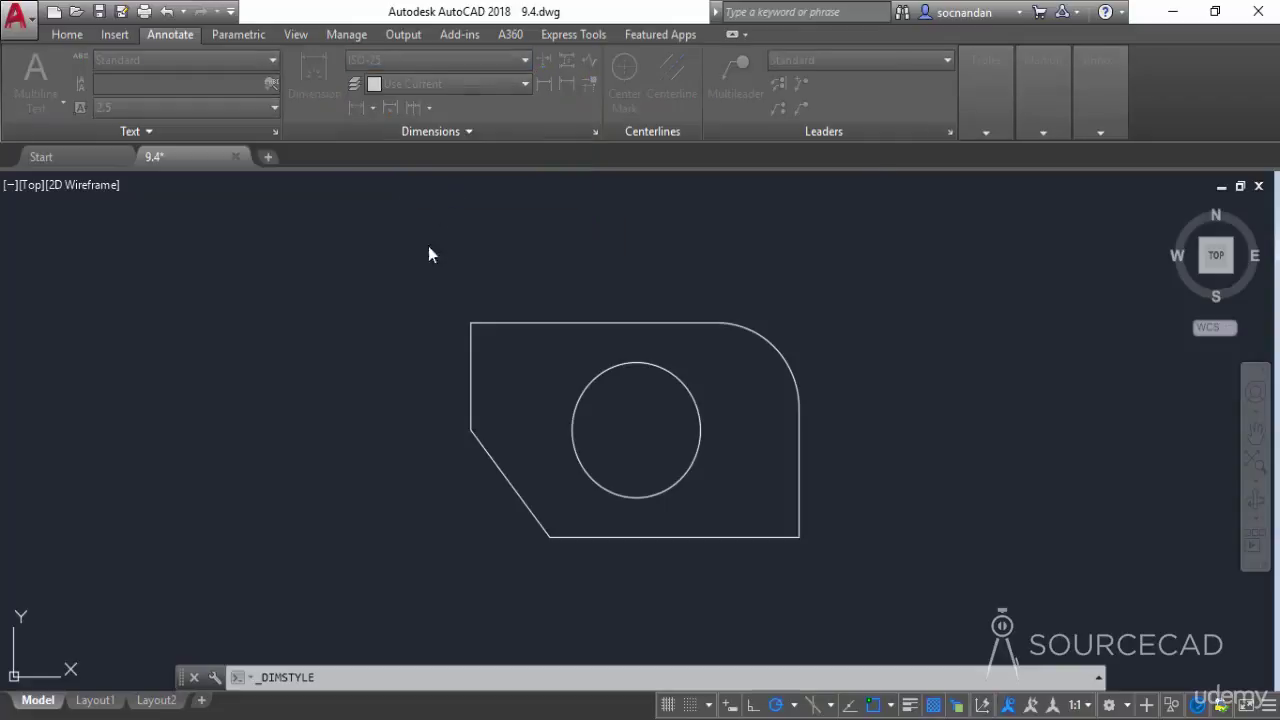
left_click_drag(602, 193, 579, 197)
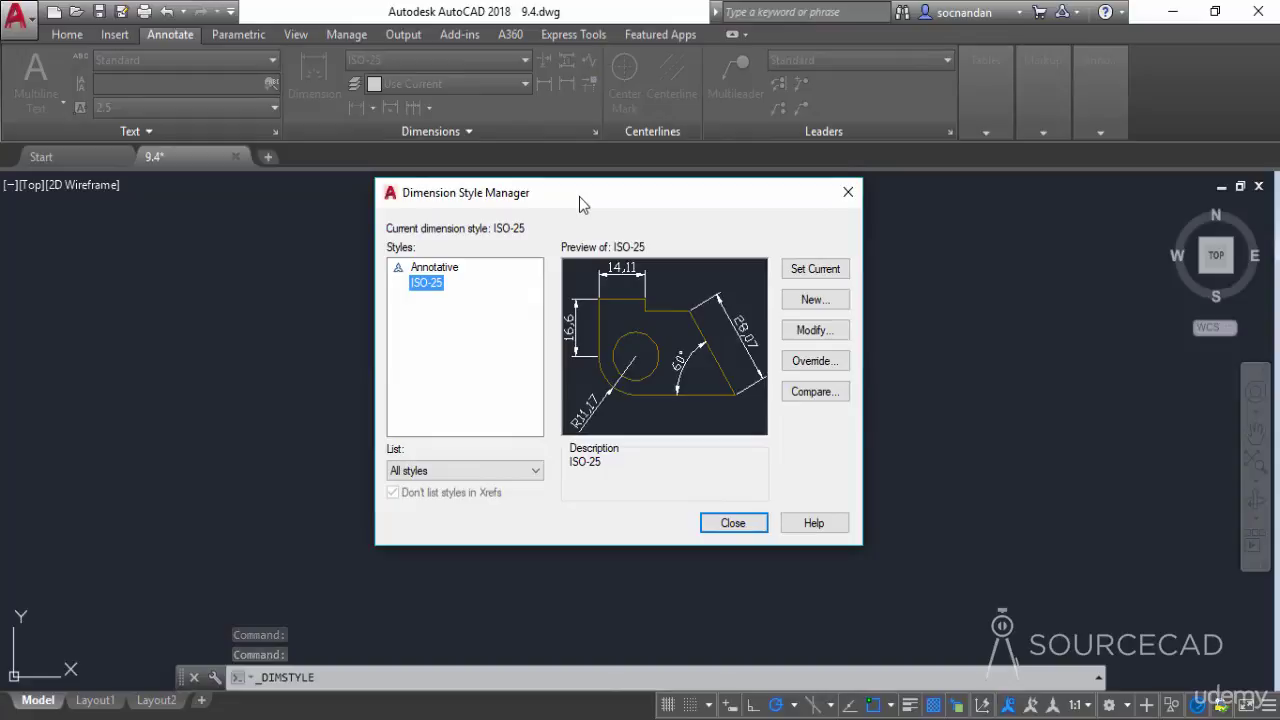
- Compare the previews of the Annotative and ISO-25 dimension styles
left_click(433, 268)
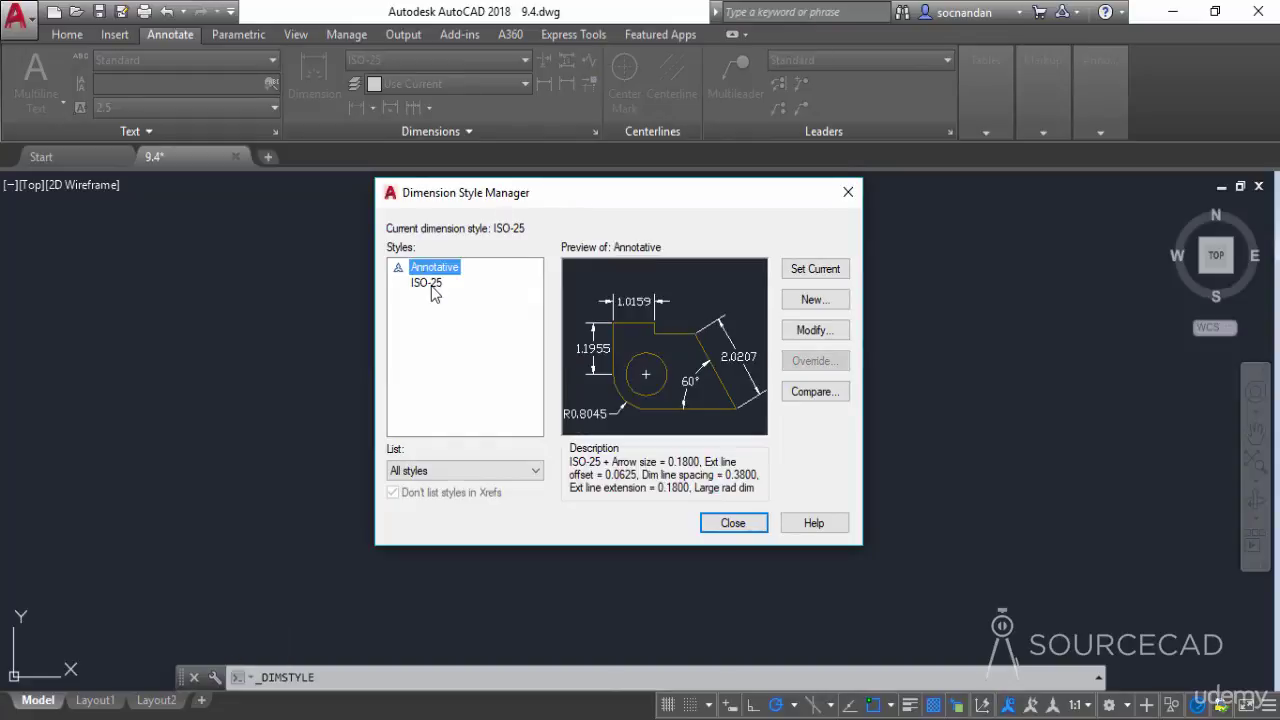
left_click(431, 285)
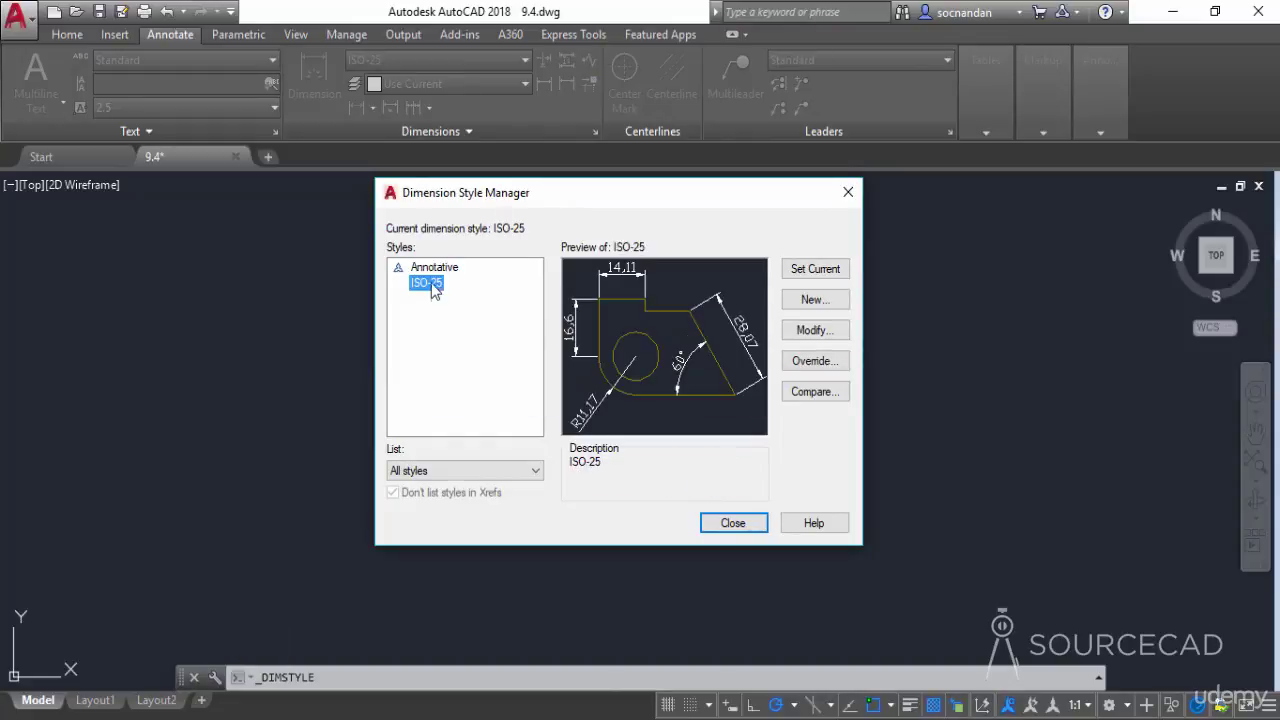
left_click(436, 268)
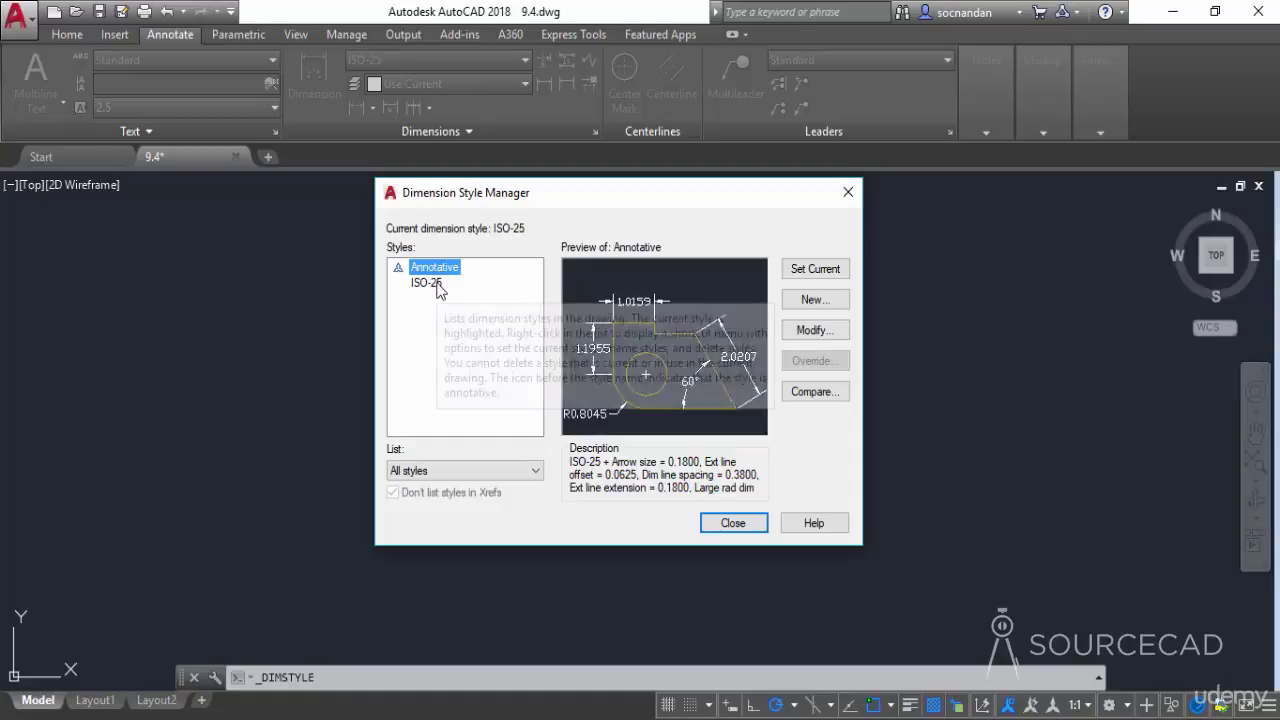
left_click(438, 286)
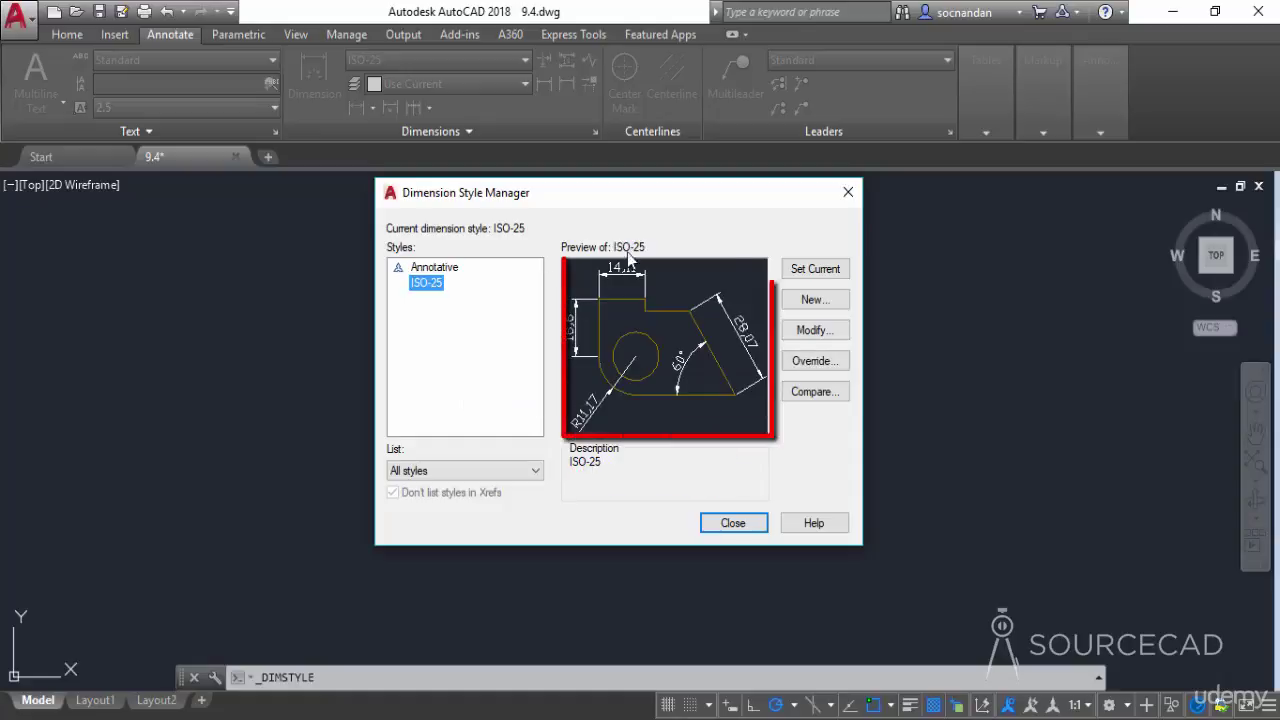
left_click(423, 270)
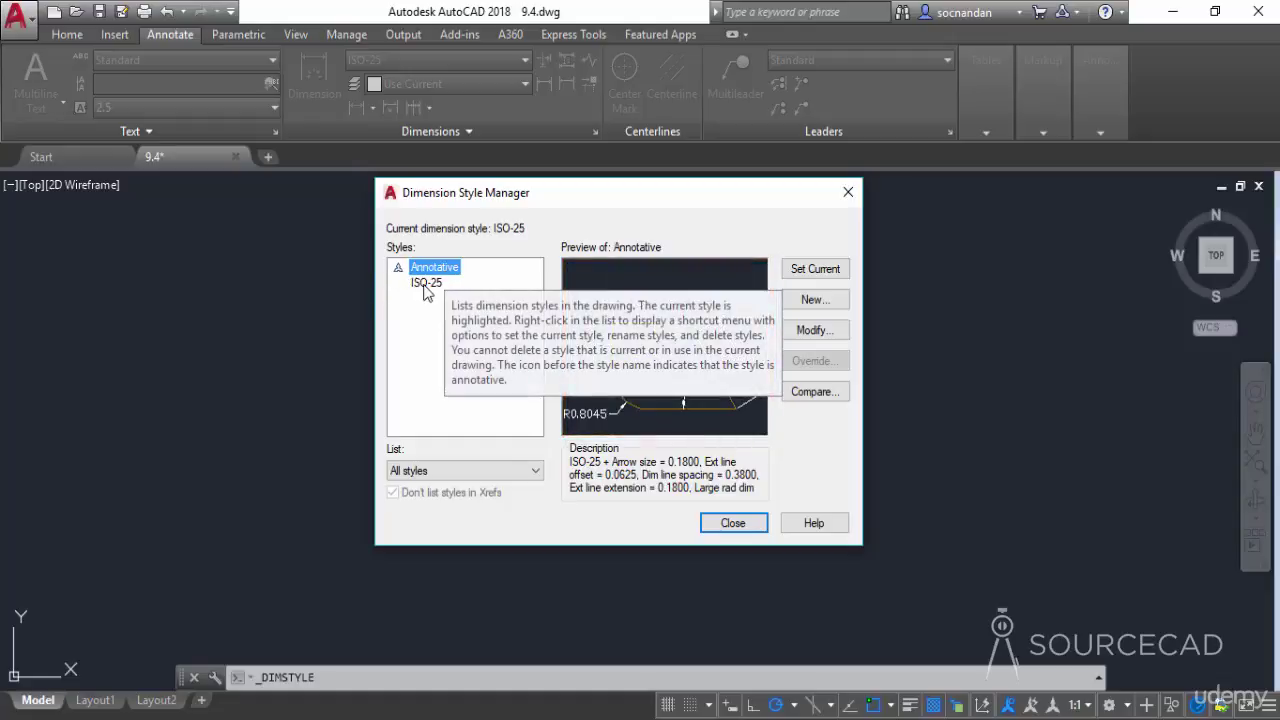
left_click(424, 284)
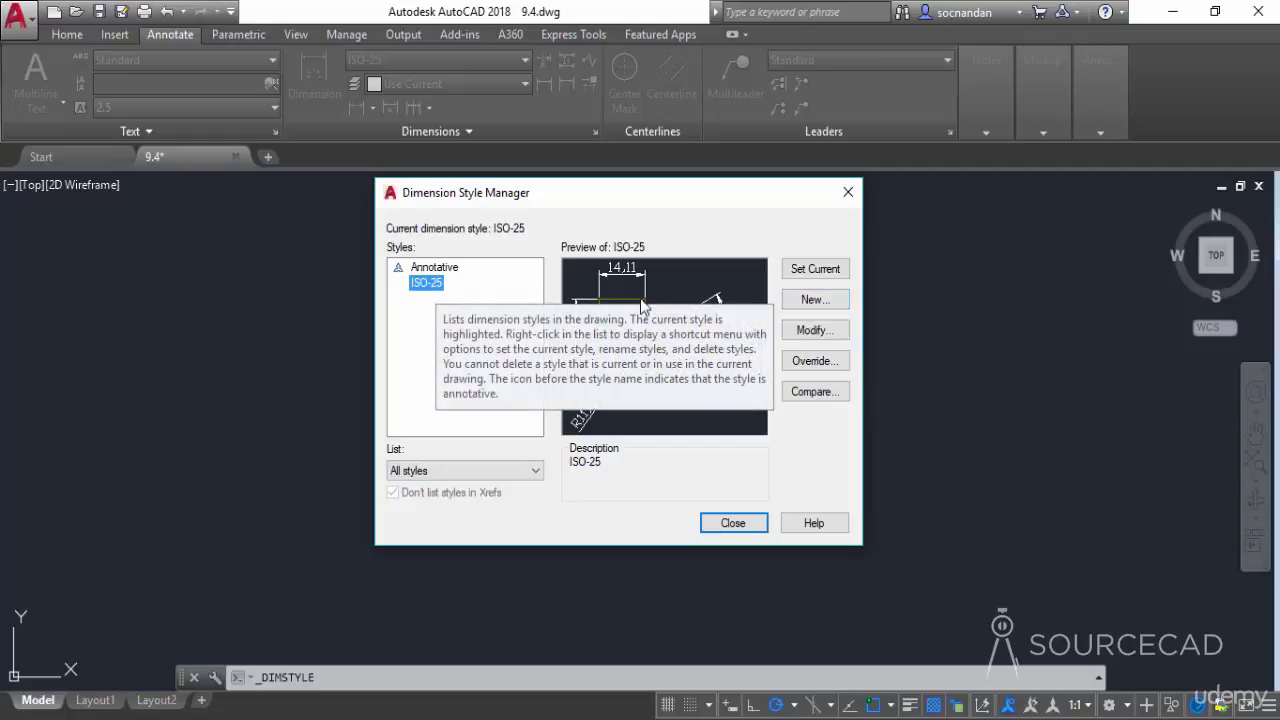
- Create a new dimension style named "Our Dim Style" based on ISO-25 and continue to its settings
left_click(808, 300)
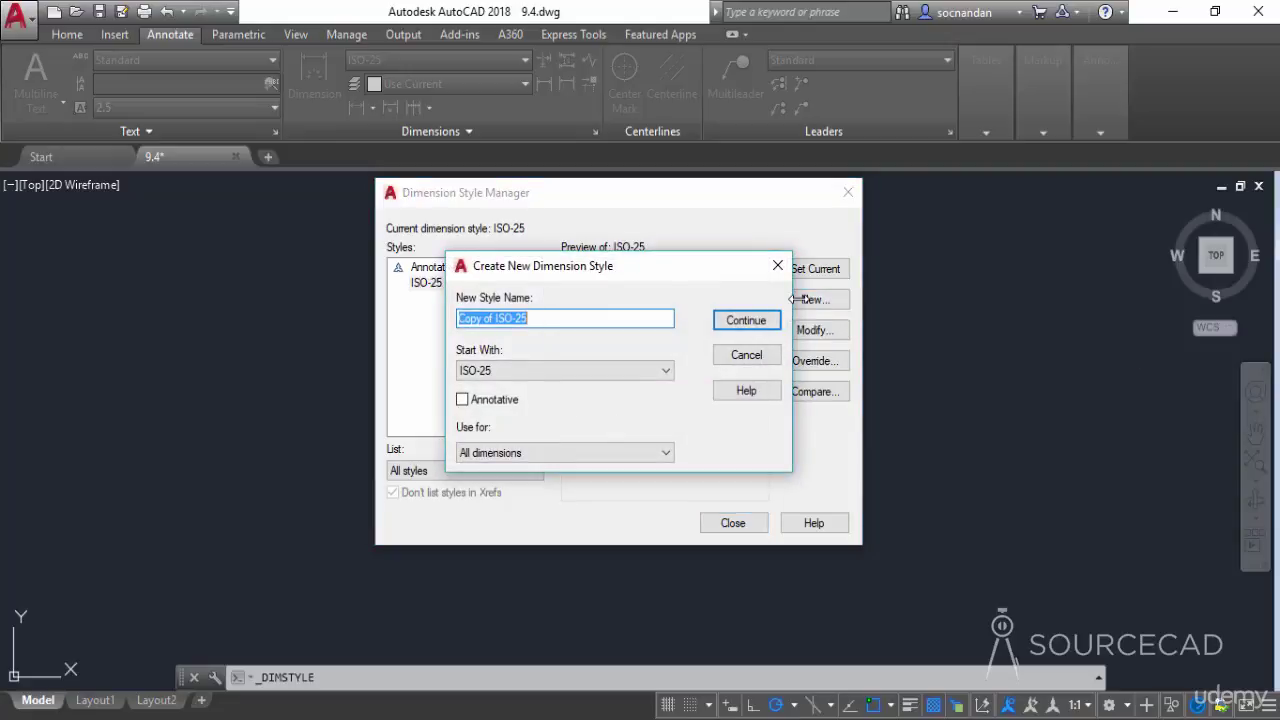
type("Our Dim Style")
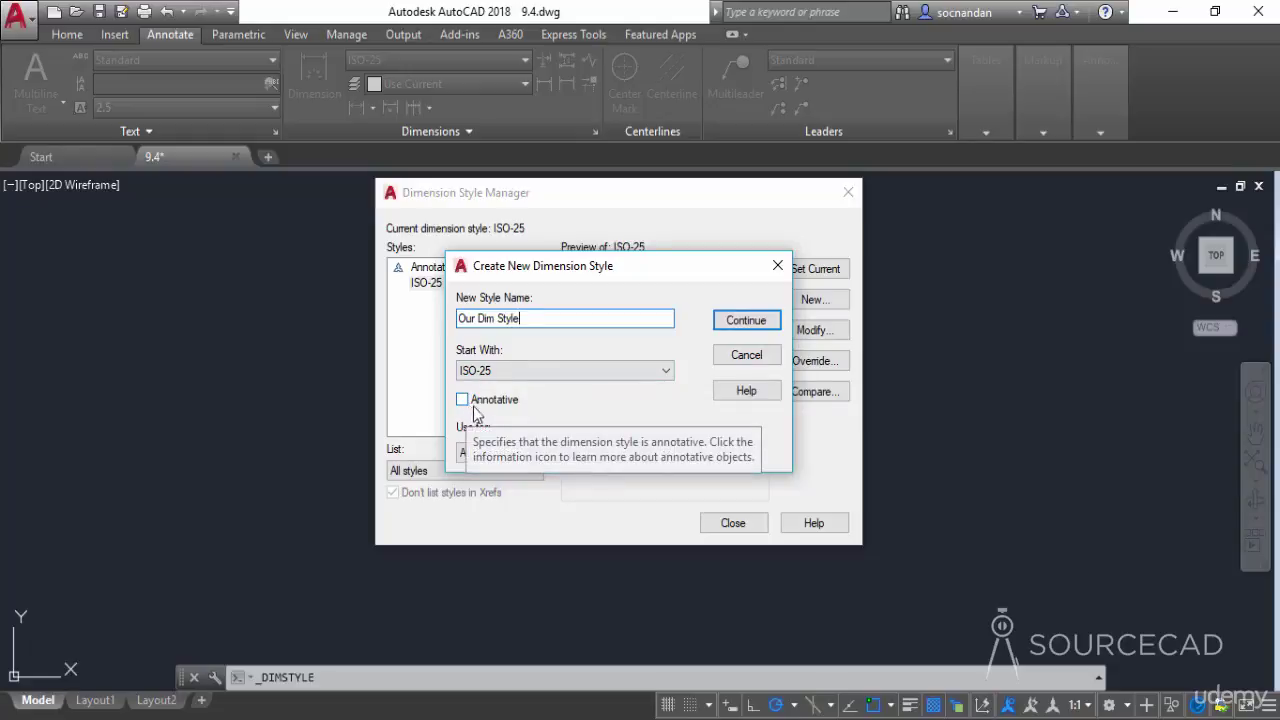
left_click(748, 322)
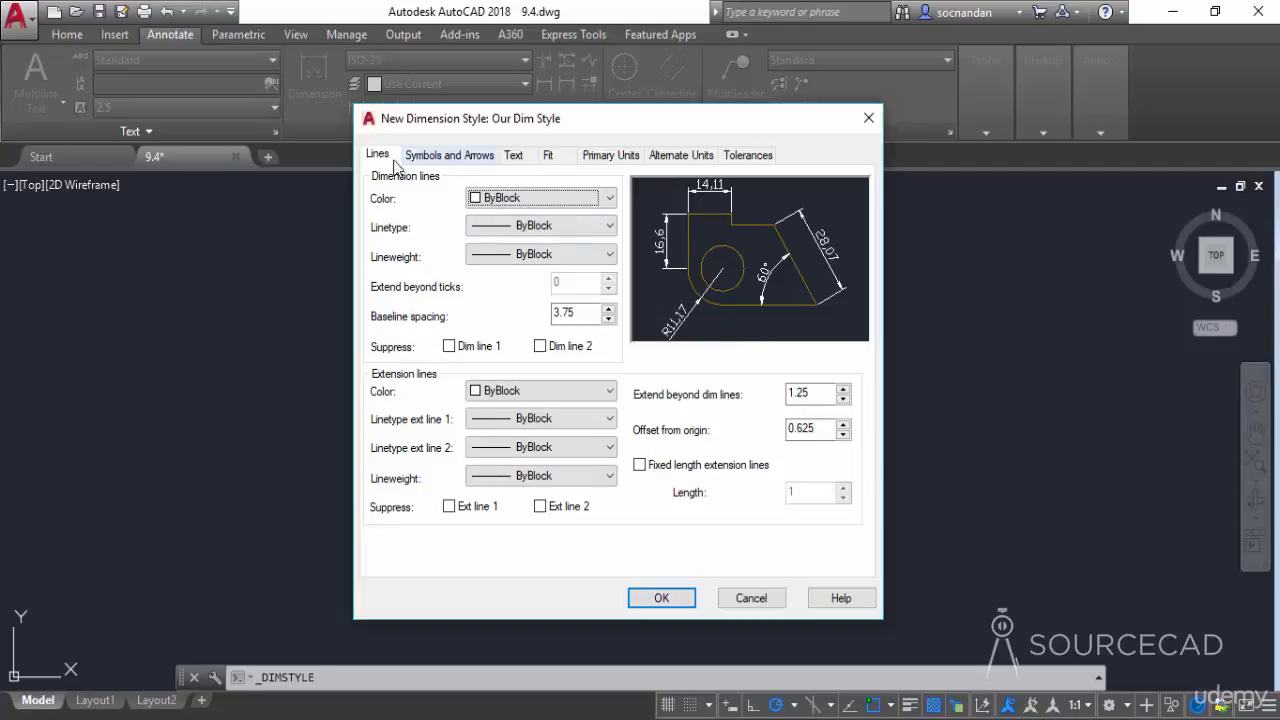
- Look through the new style's settings for symbols and arrows, text, fit, primary units, alternate units and tolerances
left_click(449, 155)
left_click(515, 157)
left_click(548, 157)
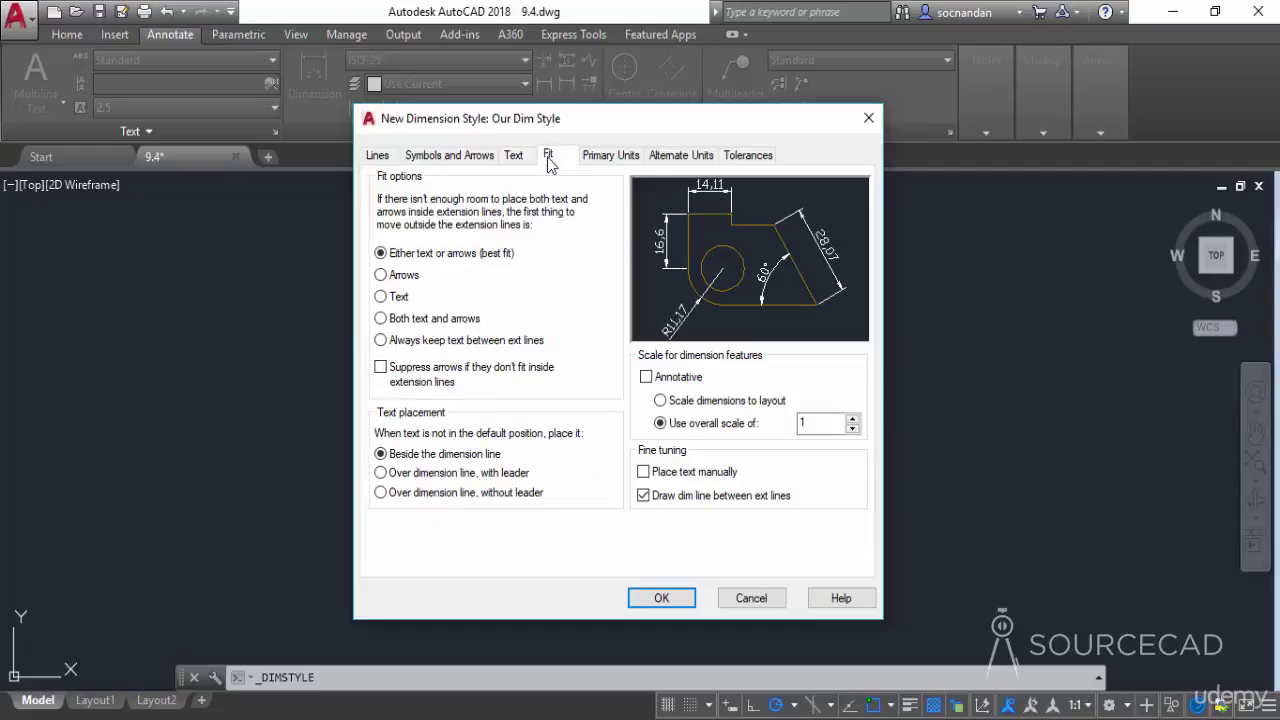
left_click(594, 157)
left_click(660, 160)
left_click(749, 158)
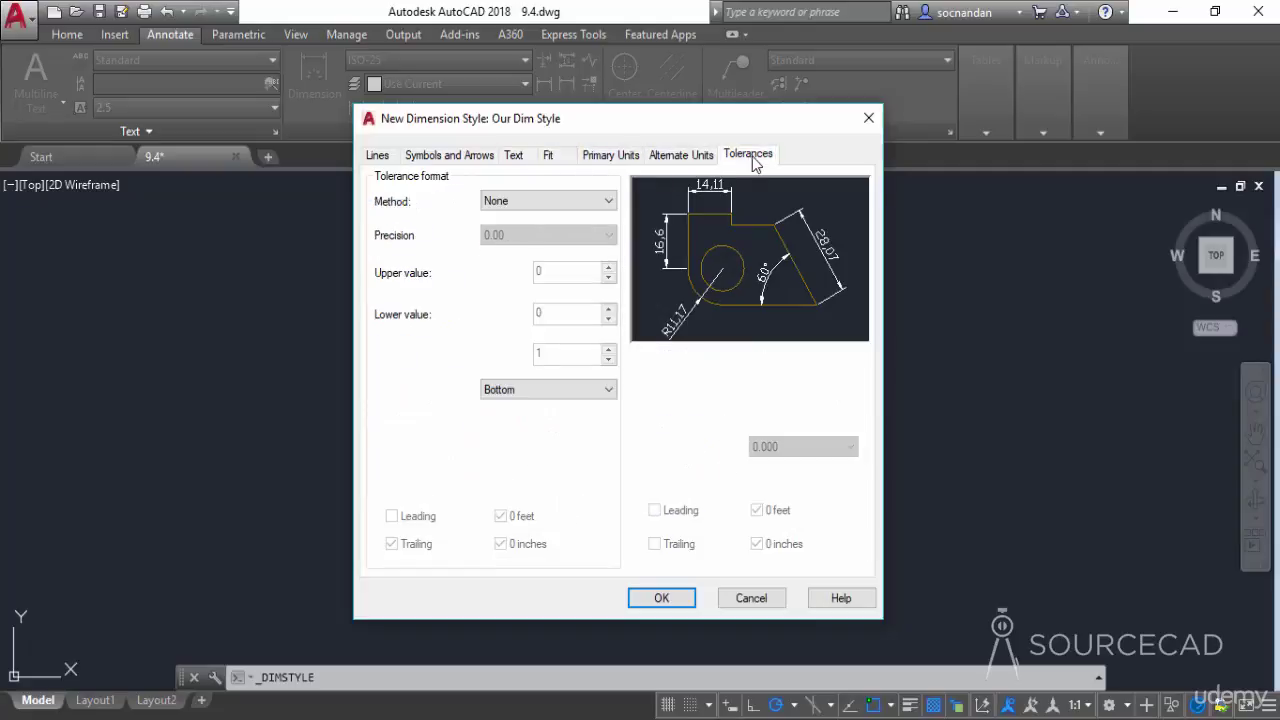
- Set the color of the style's dimension lines to Red
left_click(392, 158)
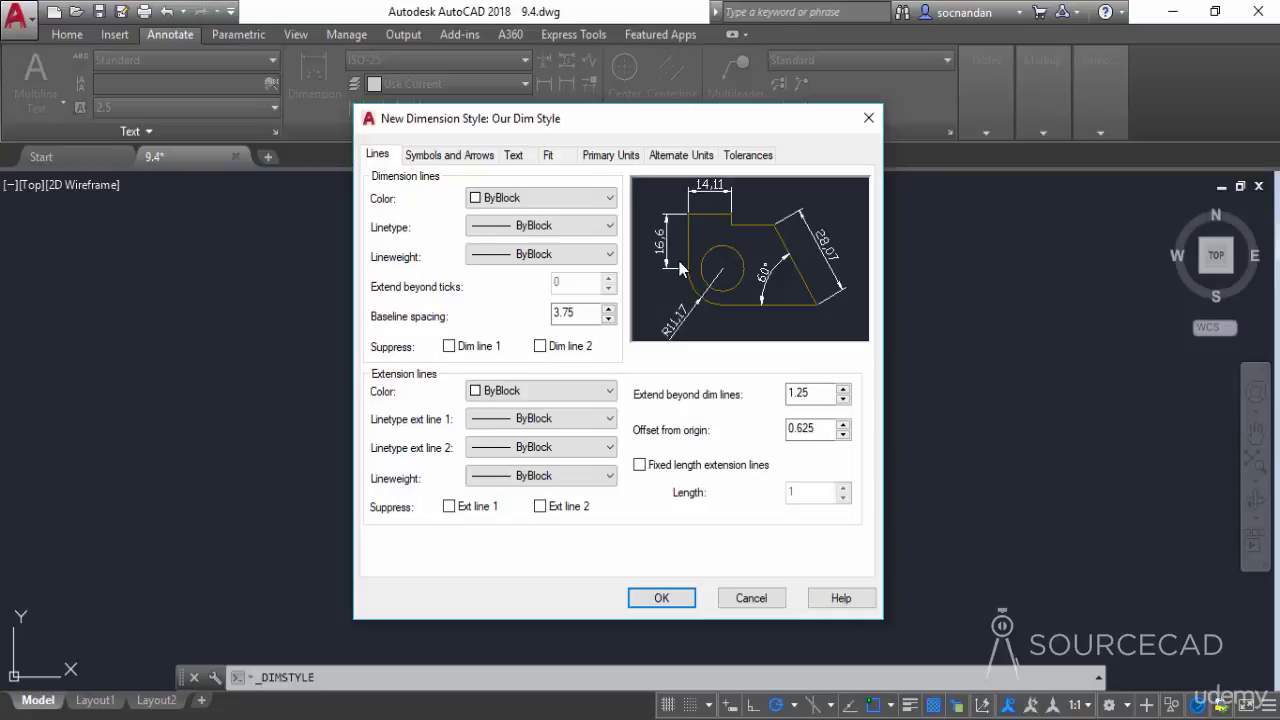
left_click(545, 198)
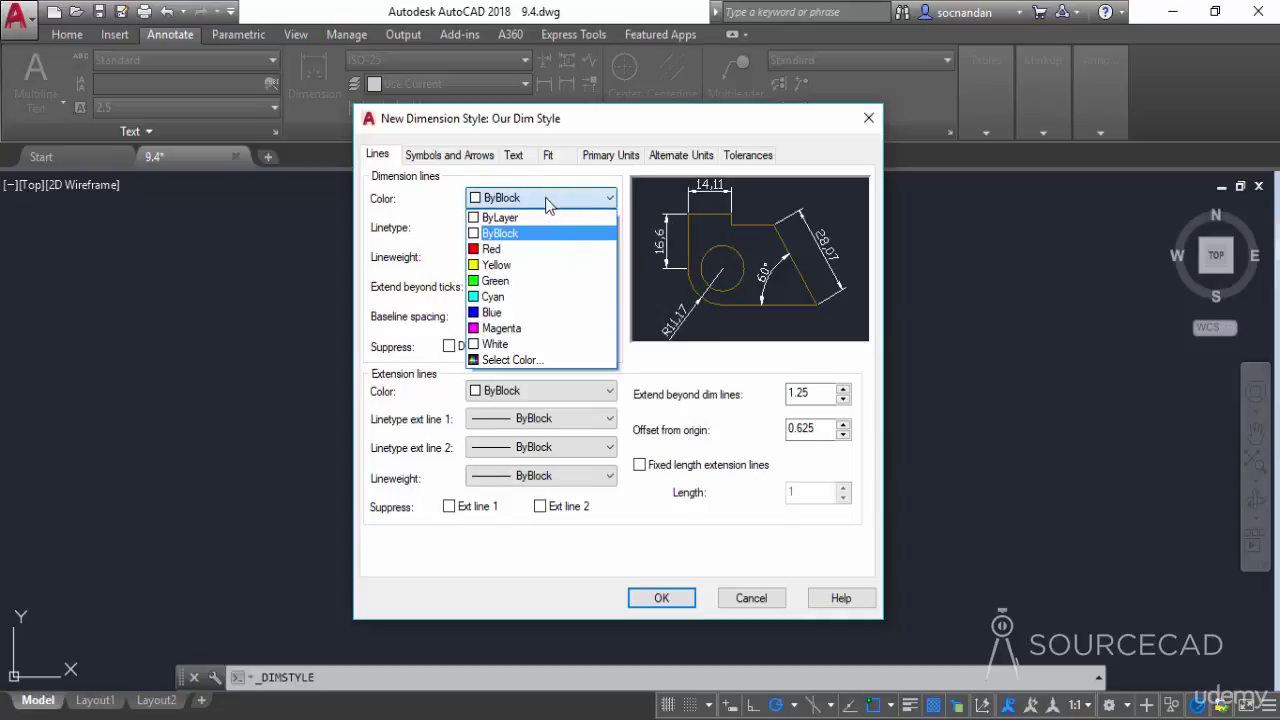
left_click(551, 248)
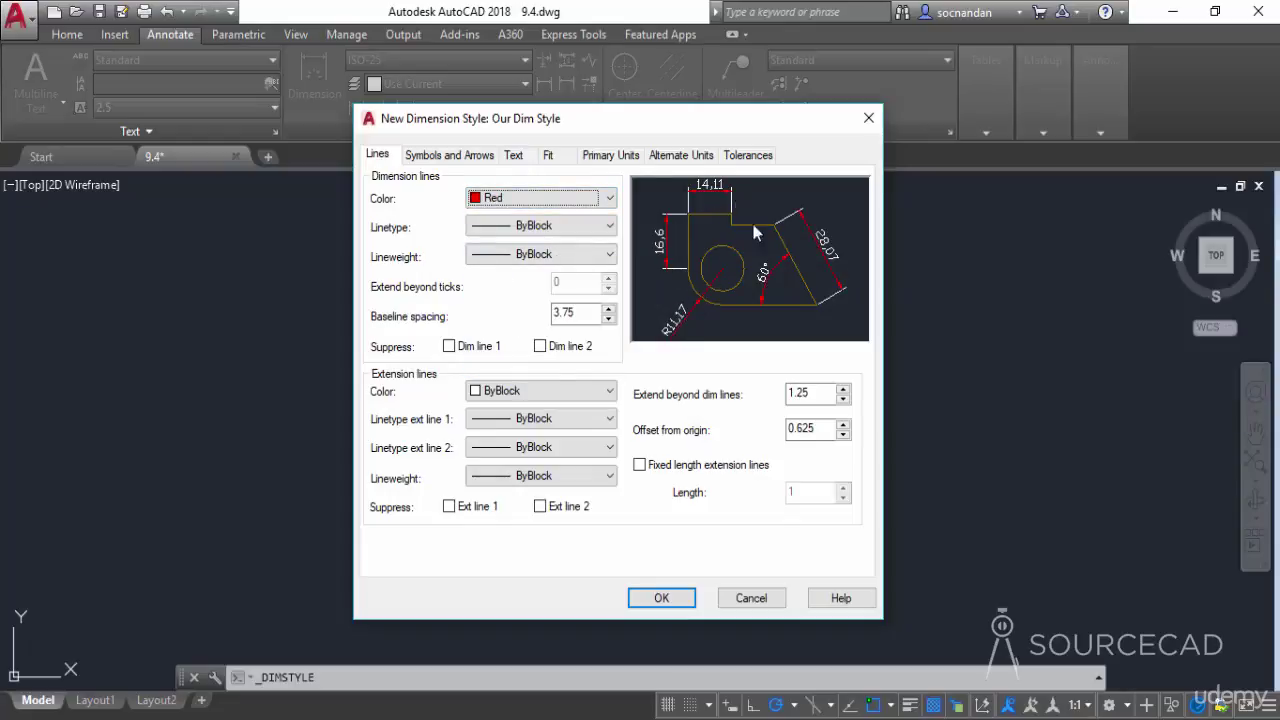
- Review the linetype and lineweight options offered for the dimension lines
left_click(582, 234)
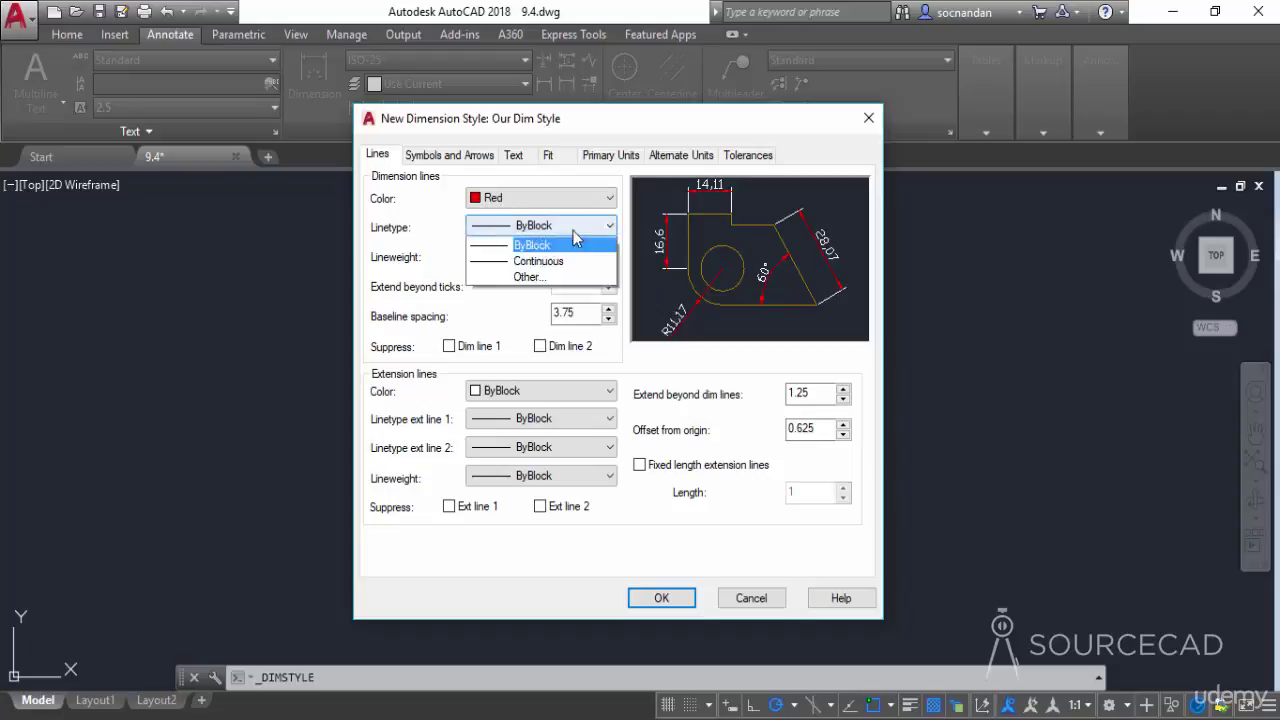
left_click(575, 235)
left_click(556, 257)
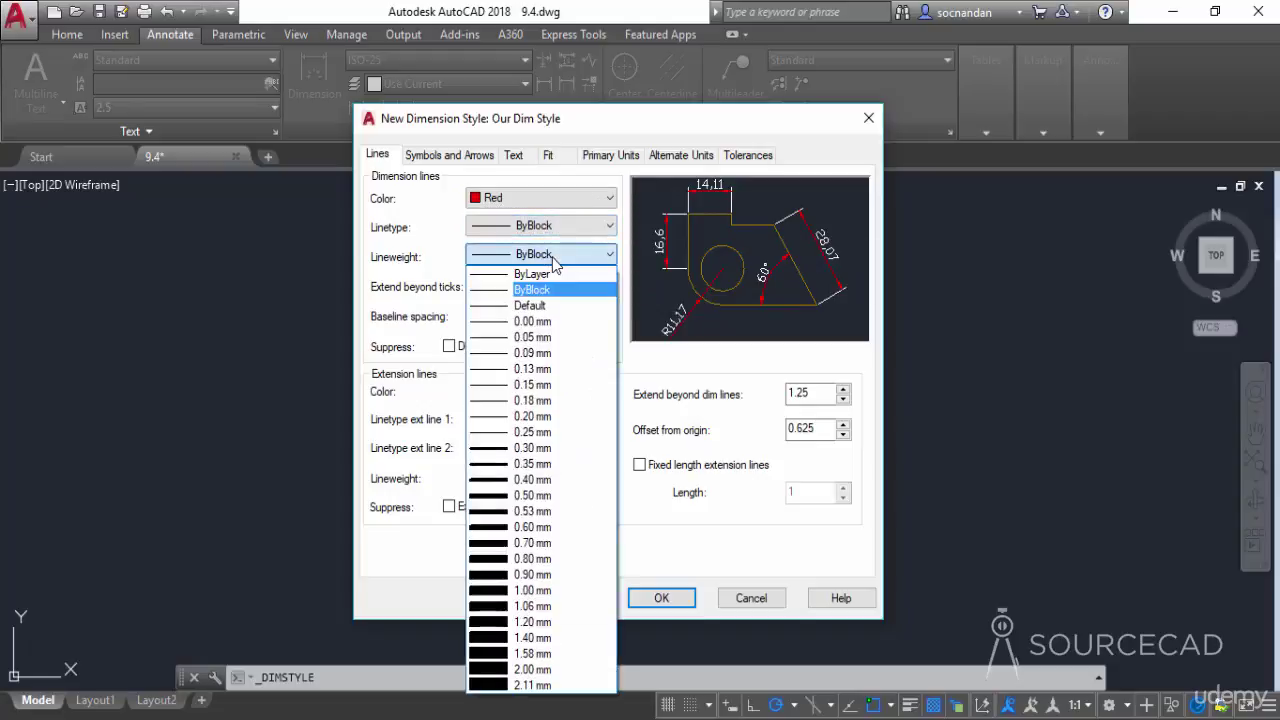
left_click(556, 260)
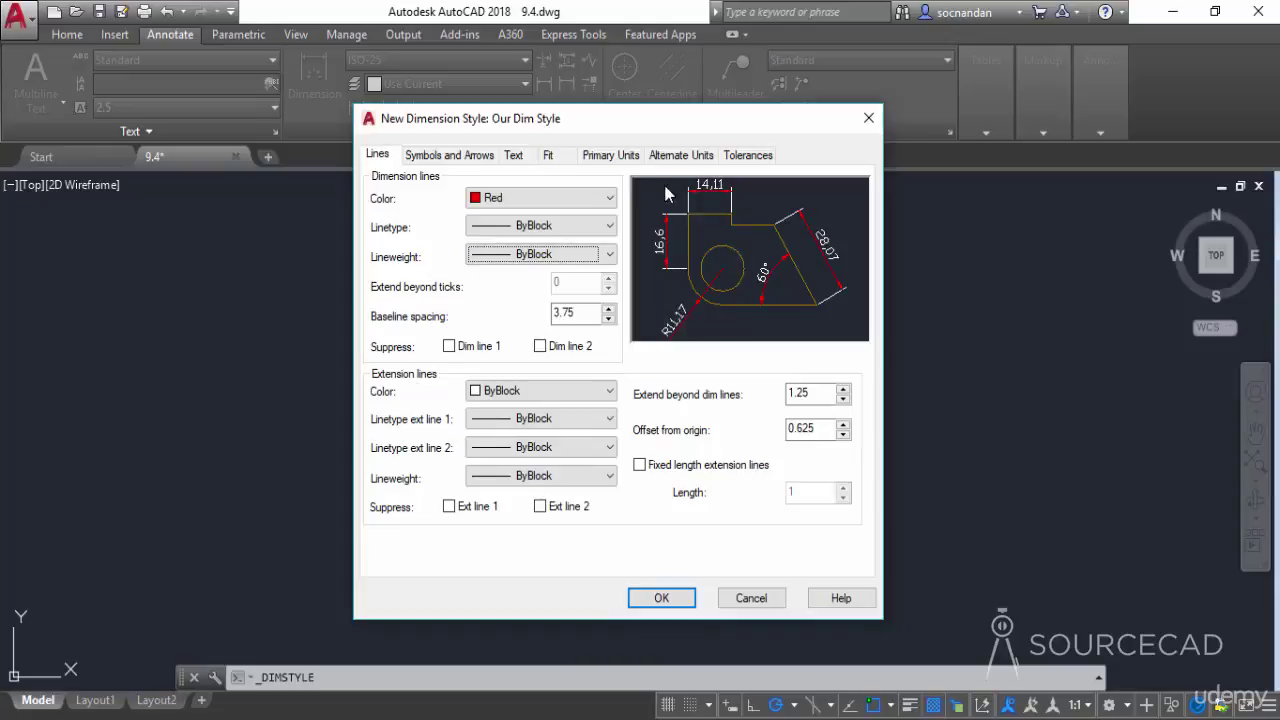
- Set the extension lines' color to Green and test suppressing extension line 1, leaving it unsuppressed
left_click(551, 392)
left_click(500, 474)
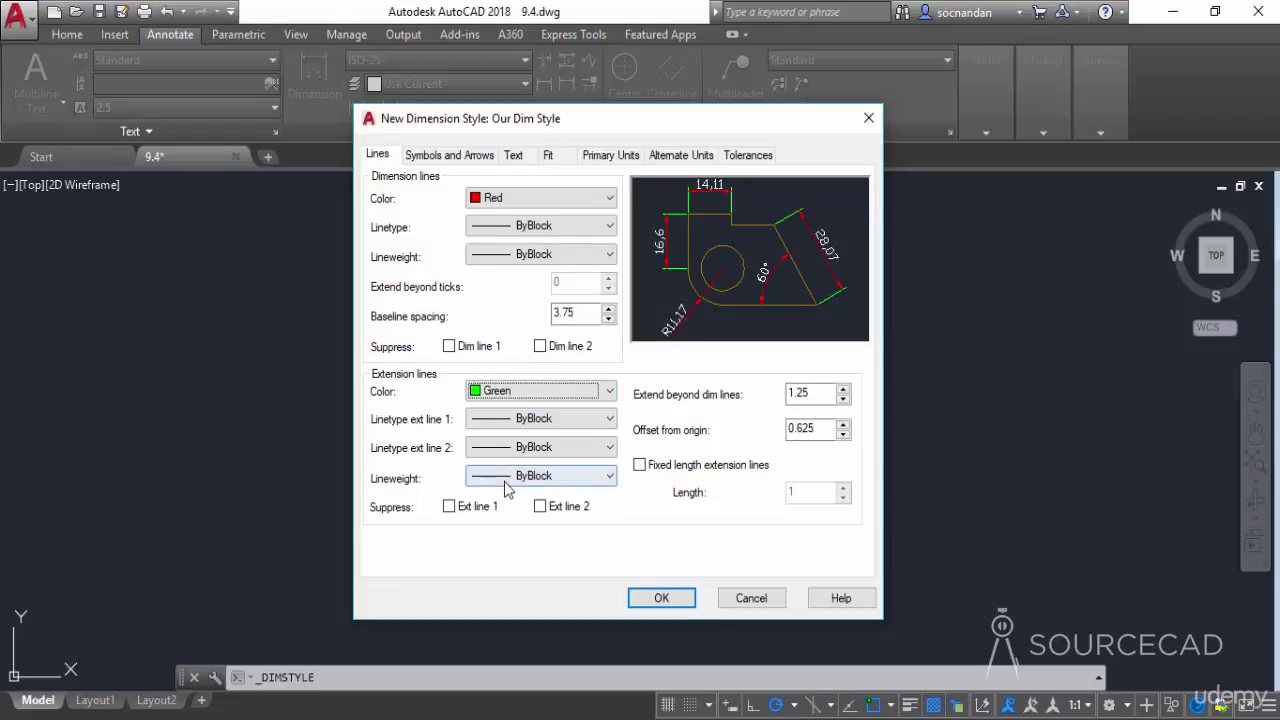
left_click(449, 507)
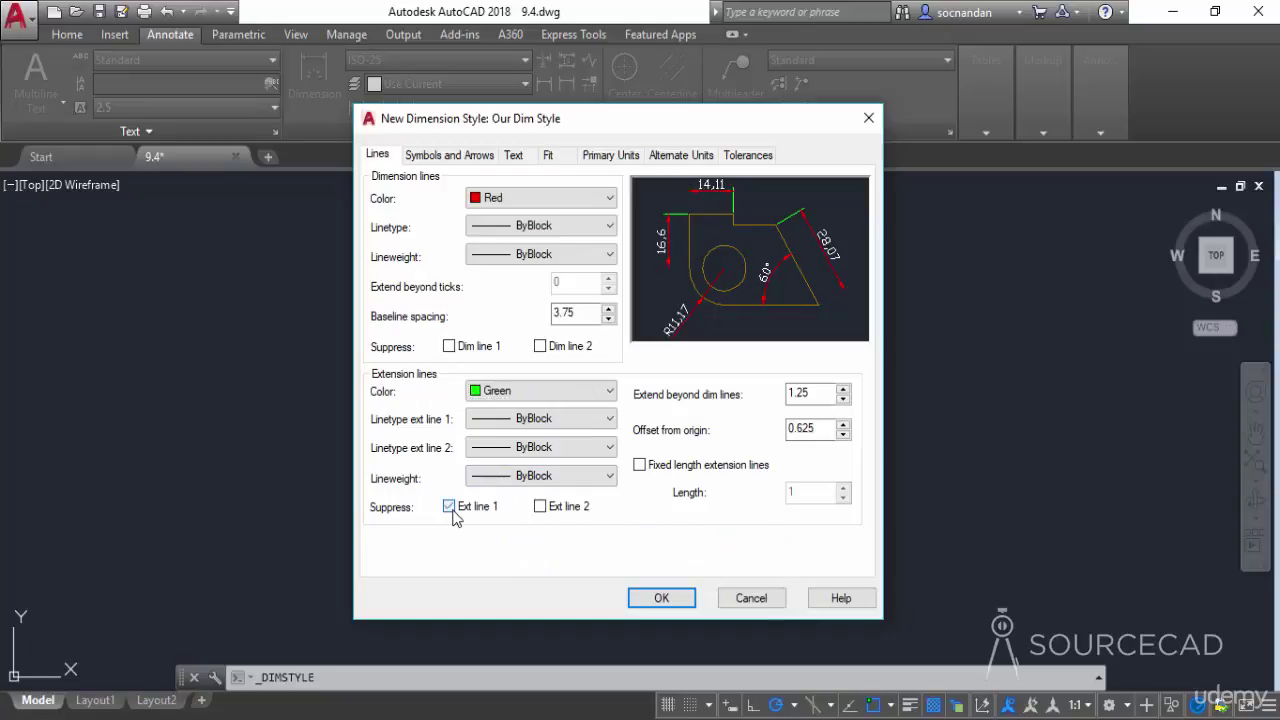
left_click(451, 509)
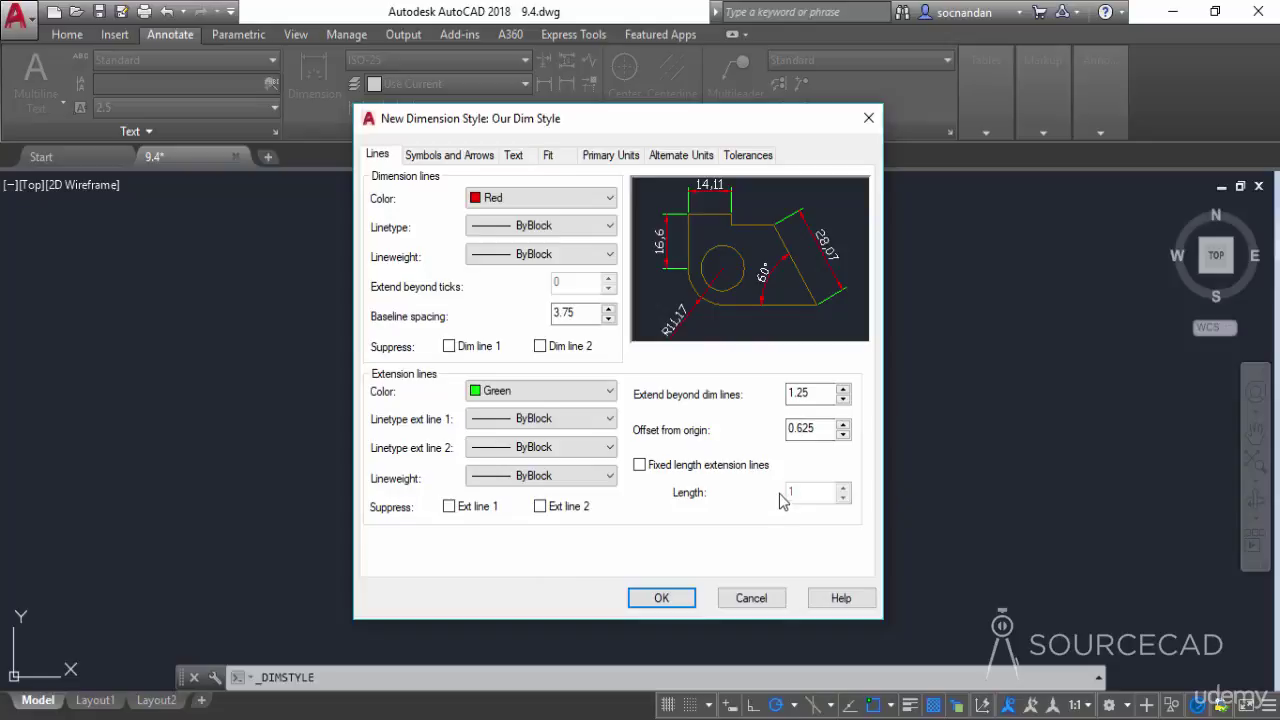
- Set the style's first arrowhead to Architectural tick, so both dimension line ends use it
left_click(487, 158)
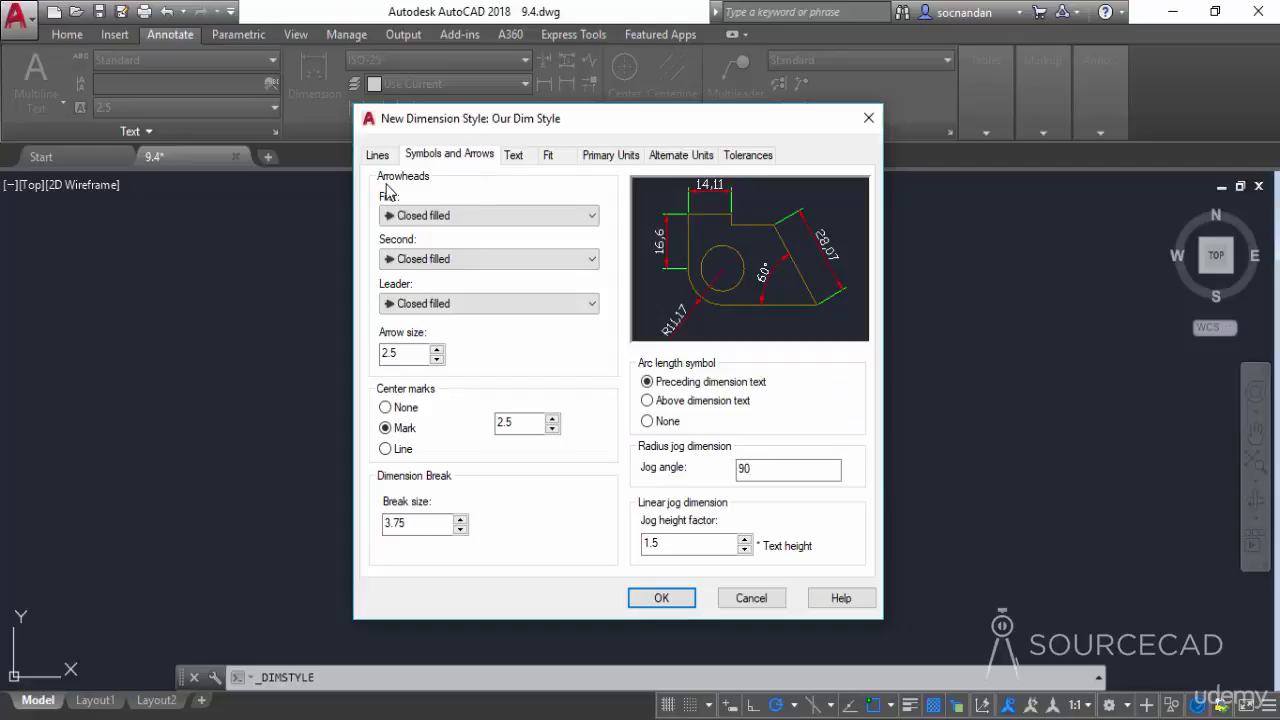
left_click(447, 218)
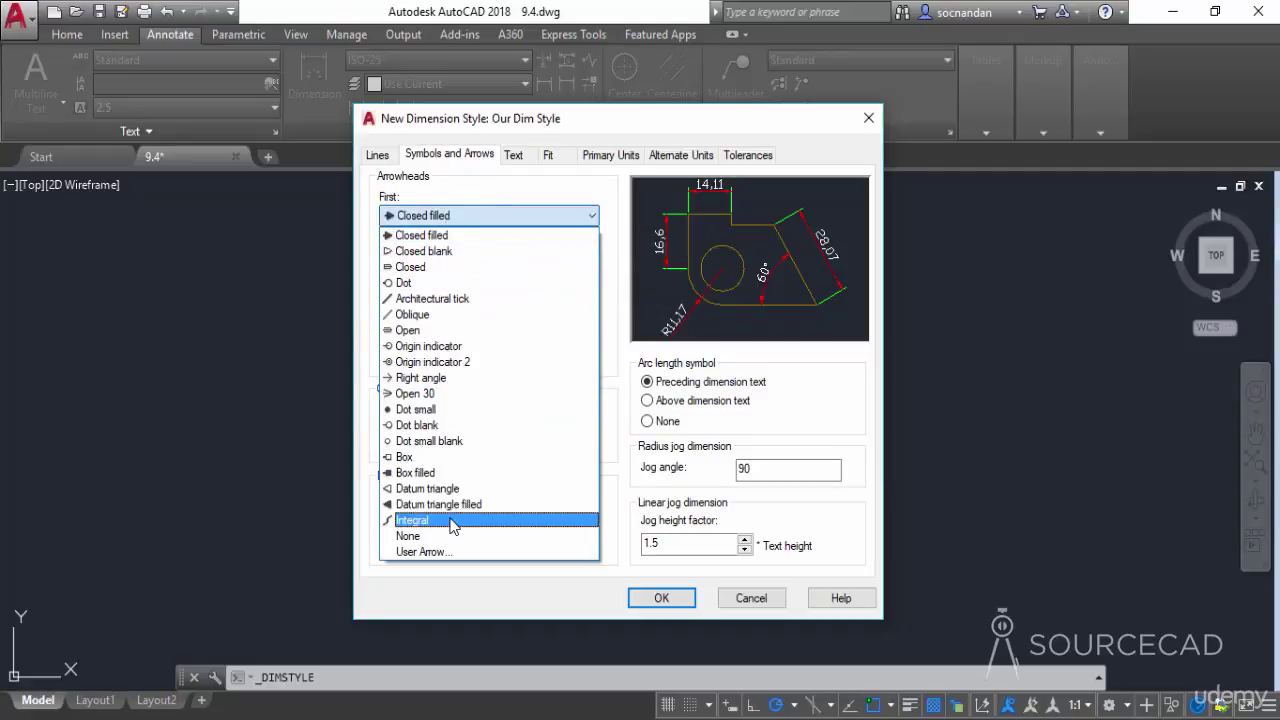
left_click(470, 299)
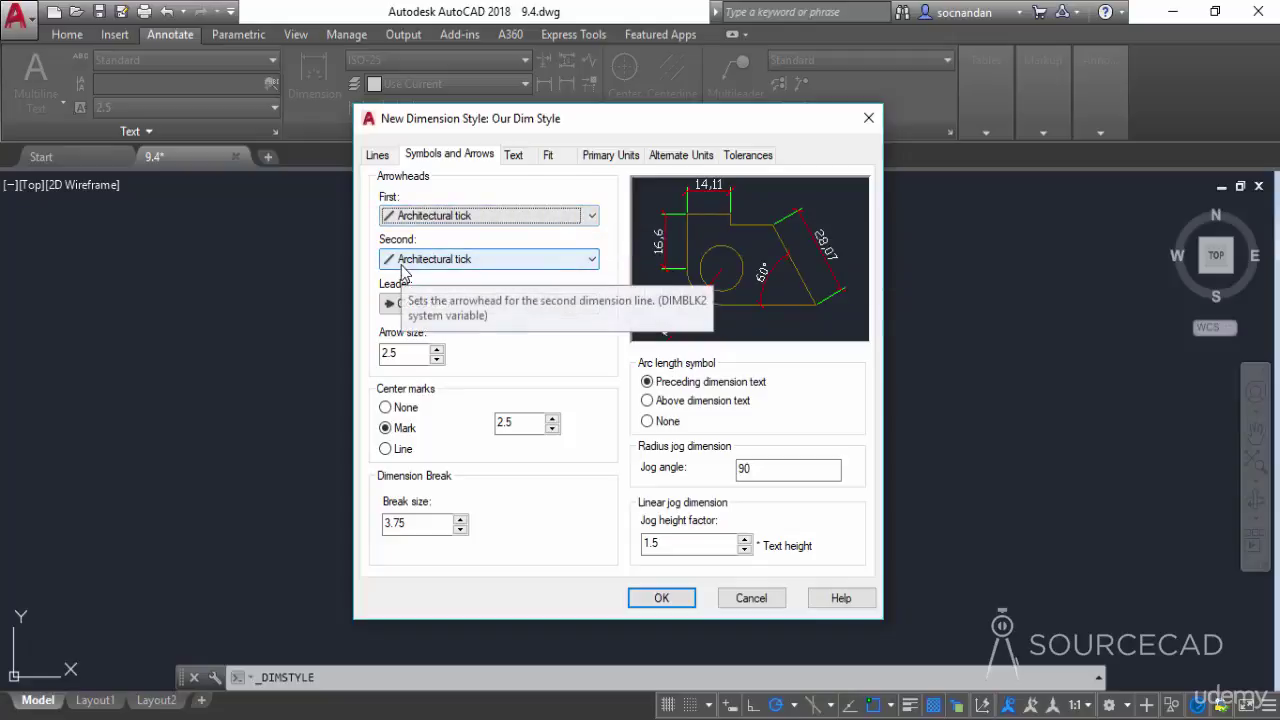
- Try Closed filled for the second arrowhead and switch it back to Architectural tick
left_click(564, 262)
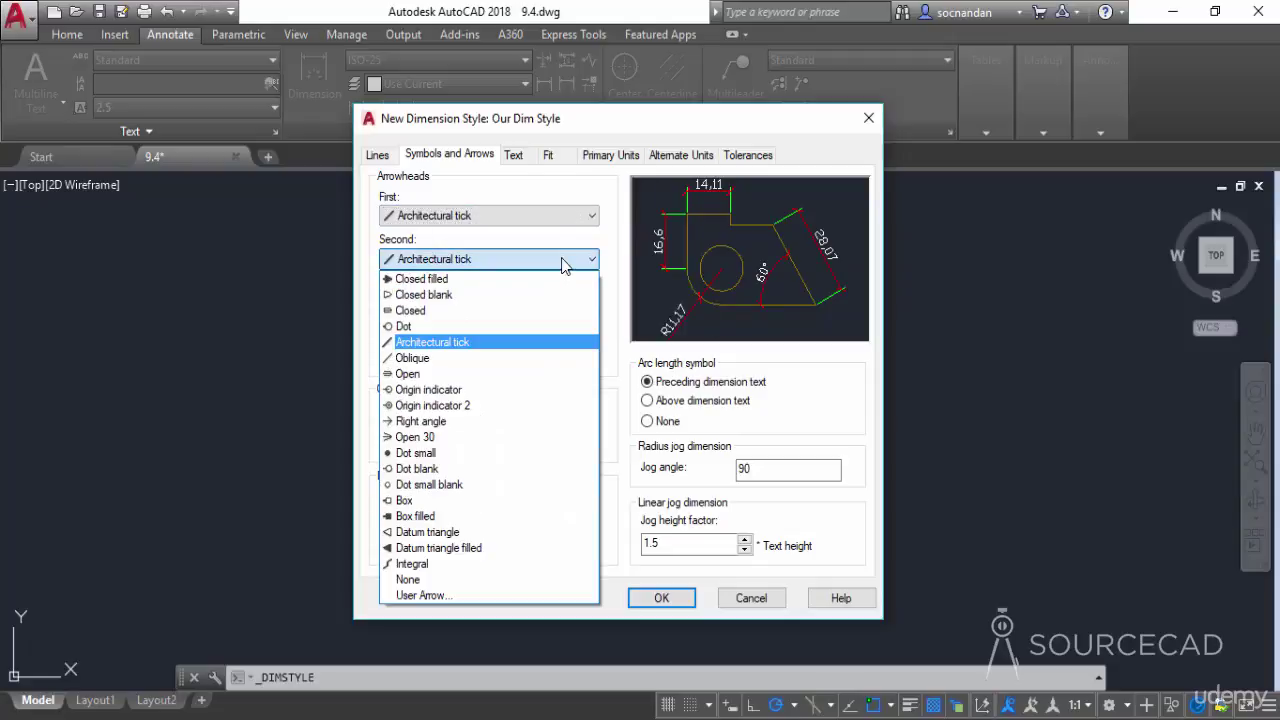
left_click(512, 279)
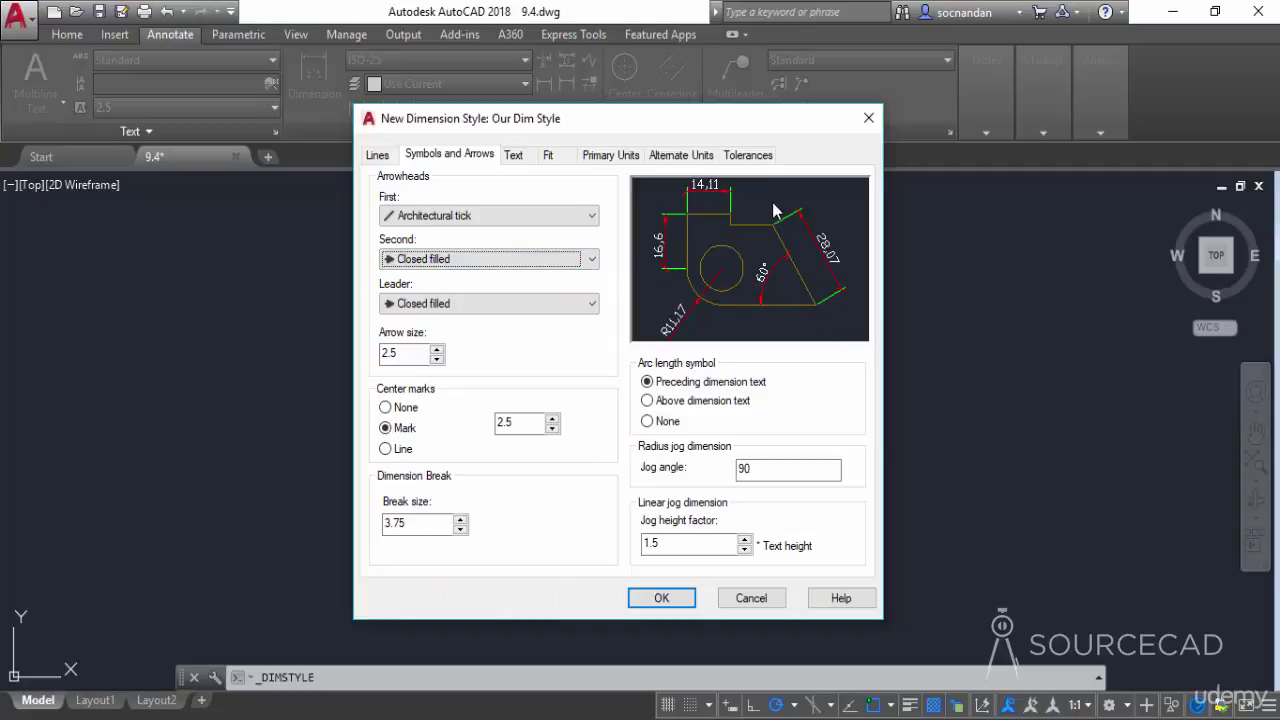
left_click(571, 264)
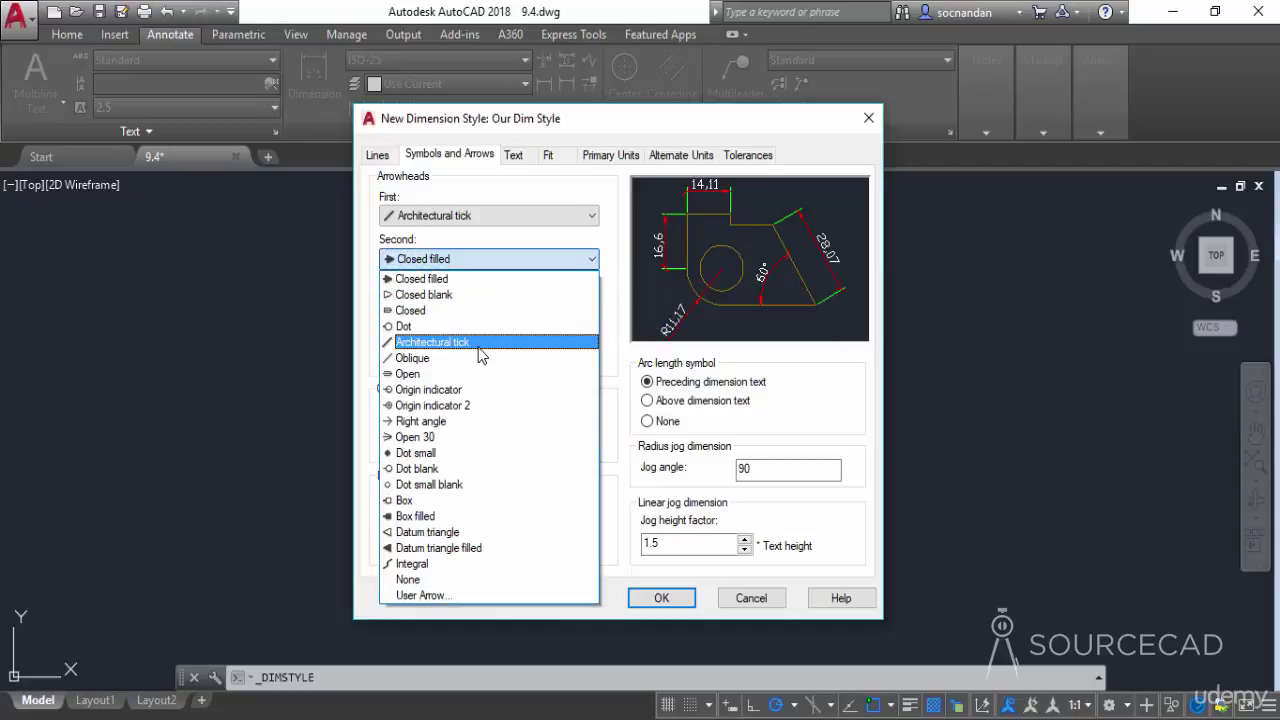
left_click(480, 343)
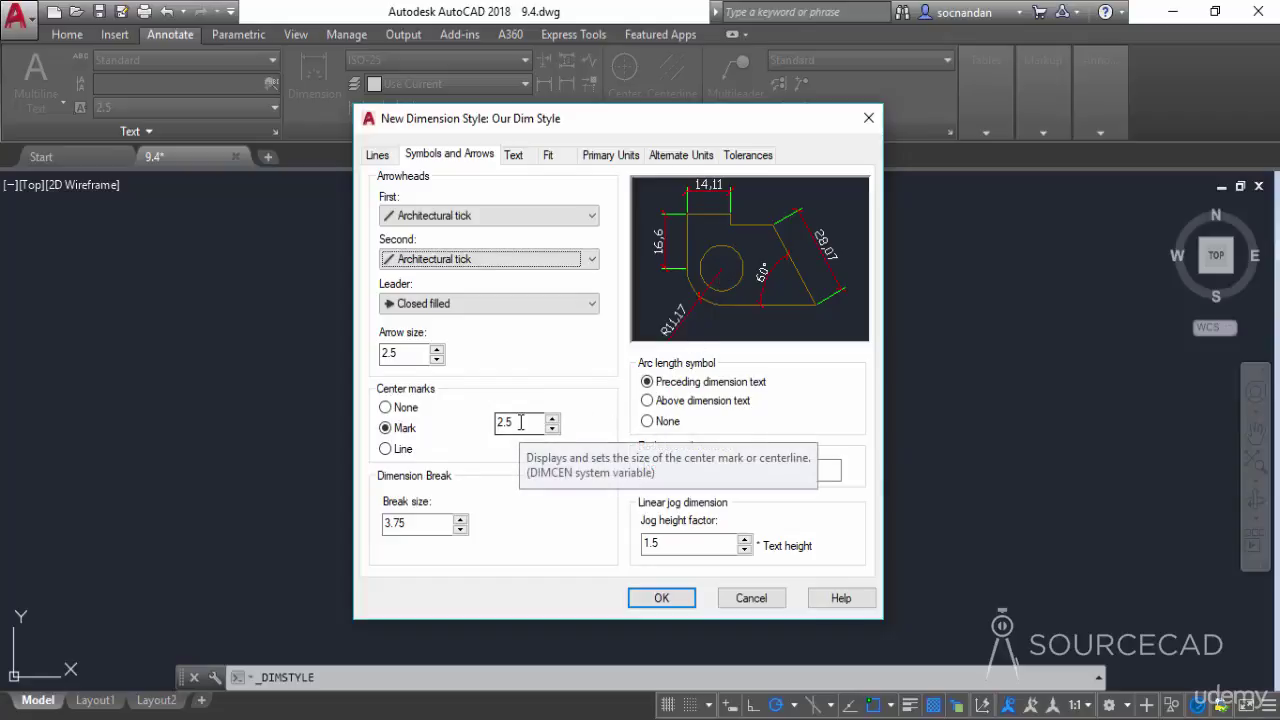
- Try the Line and None center mark types and return the setting to Mark
left_click(387, 449)
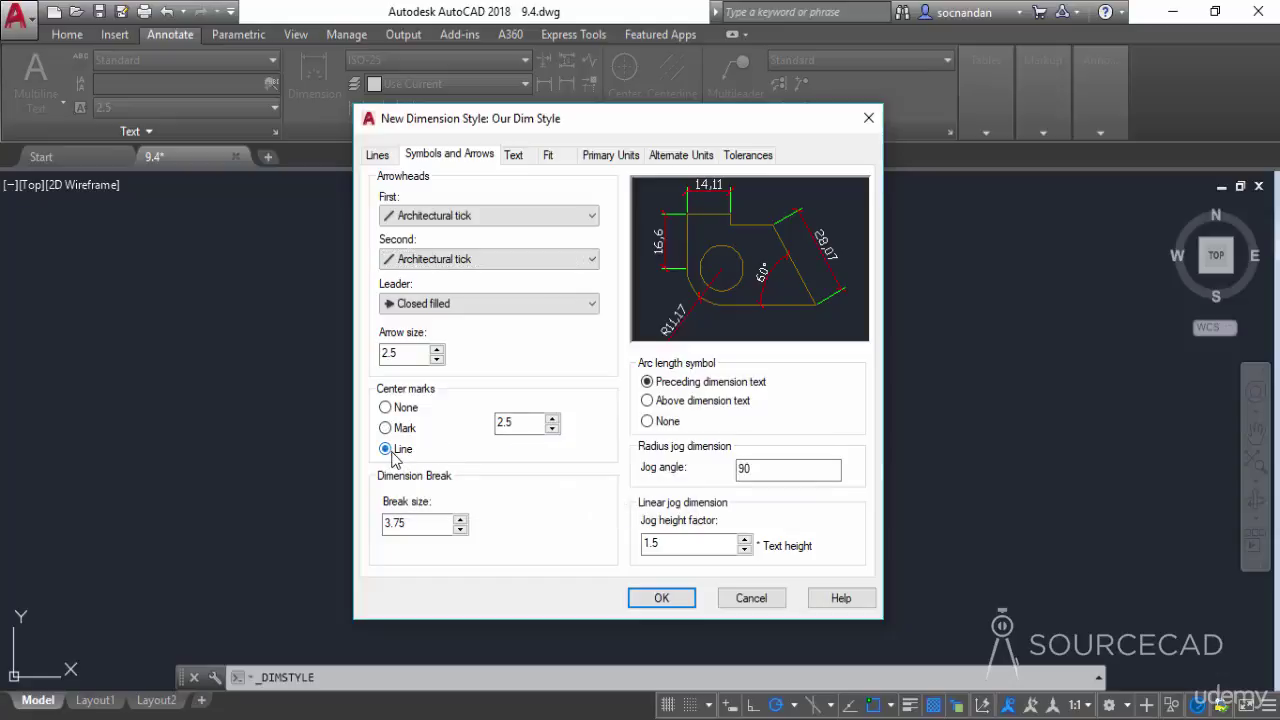
left_click(407, 413)
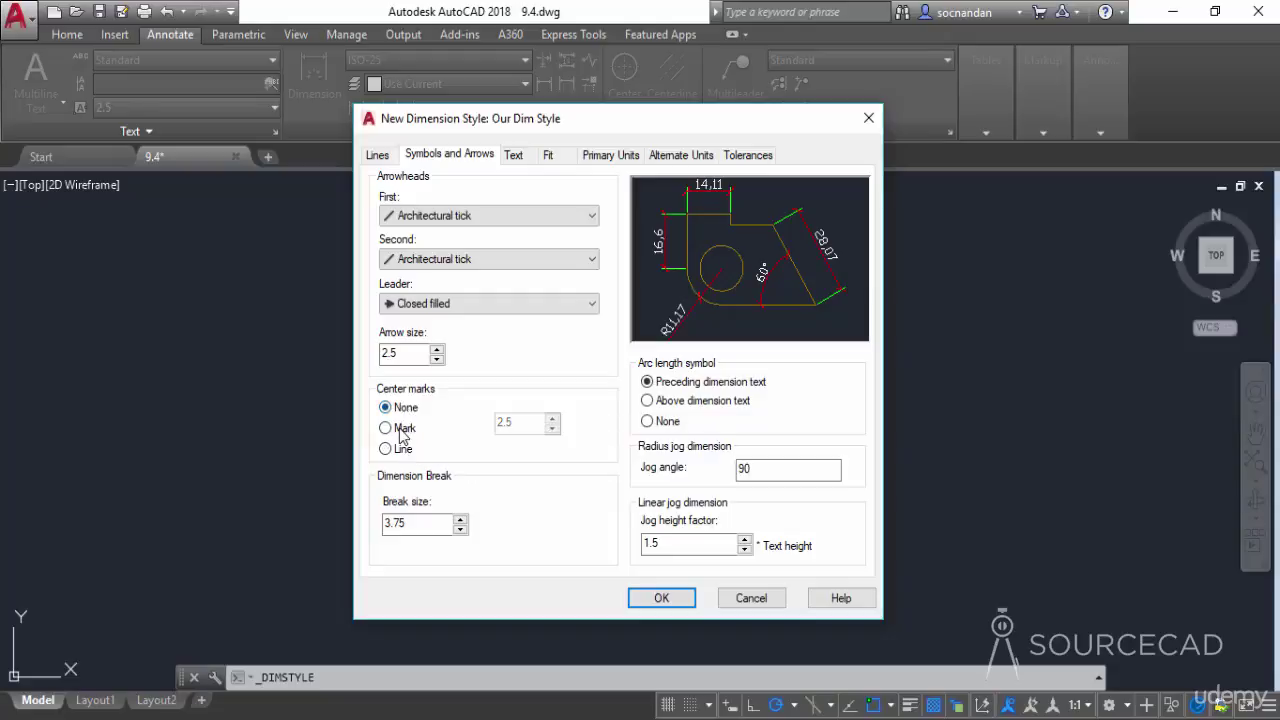
left_click(401, 430)
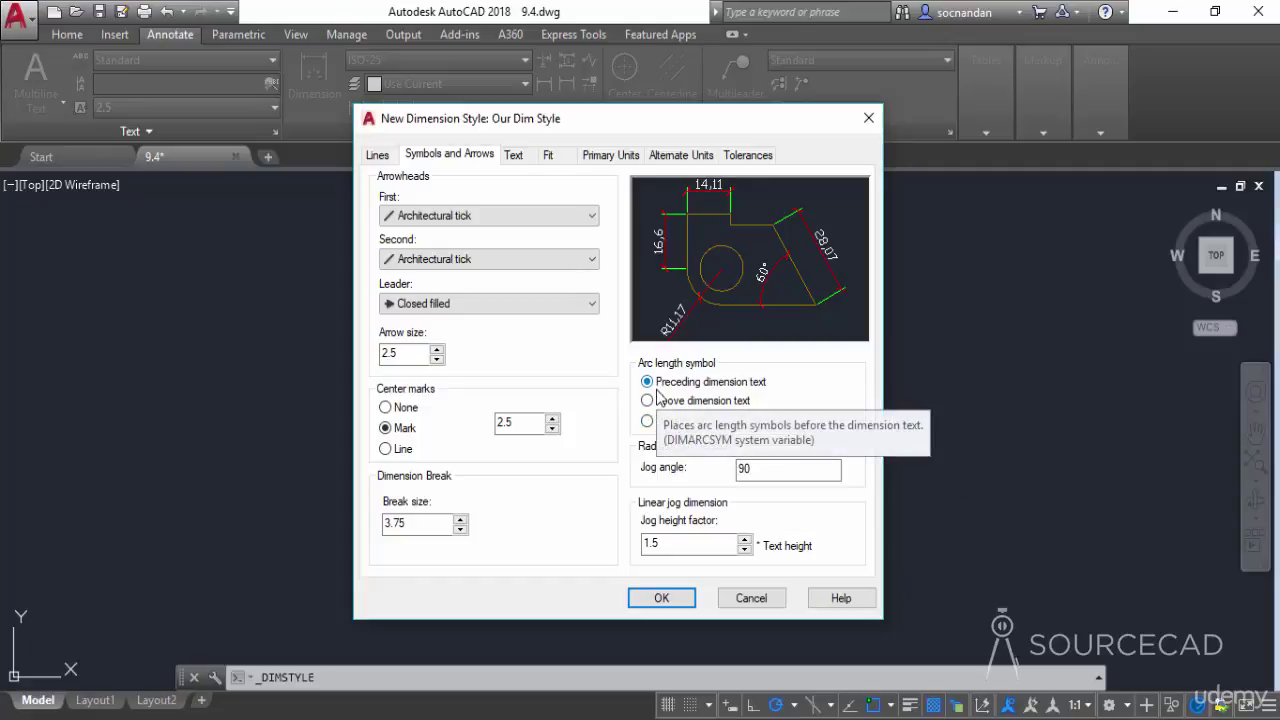
- Set the dimension text color of the new style to Yellow
left_click(516, 158)
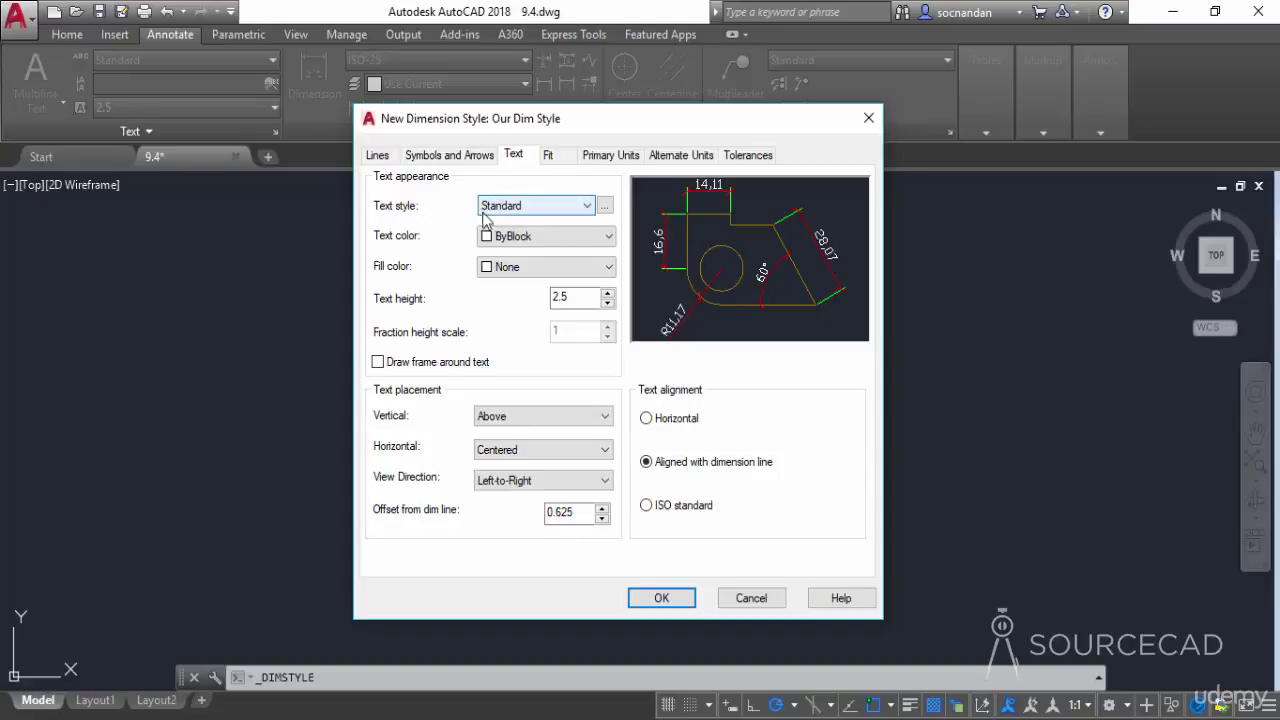
left_click(531, 245)
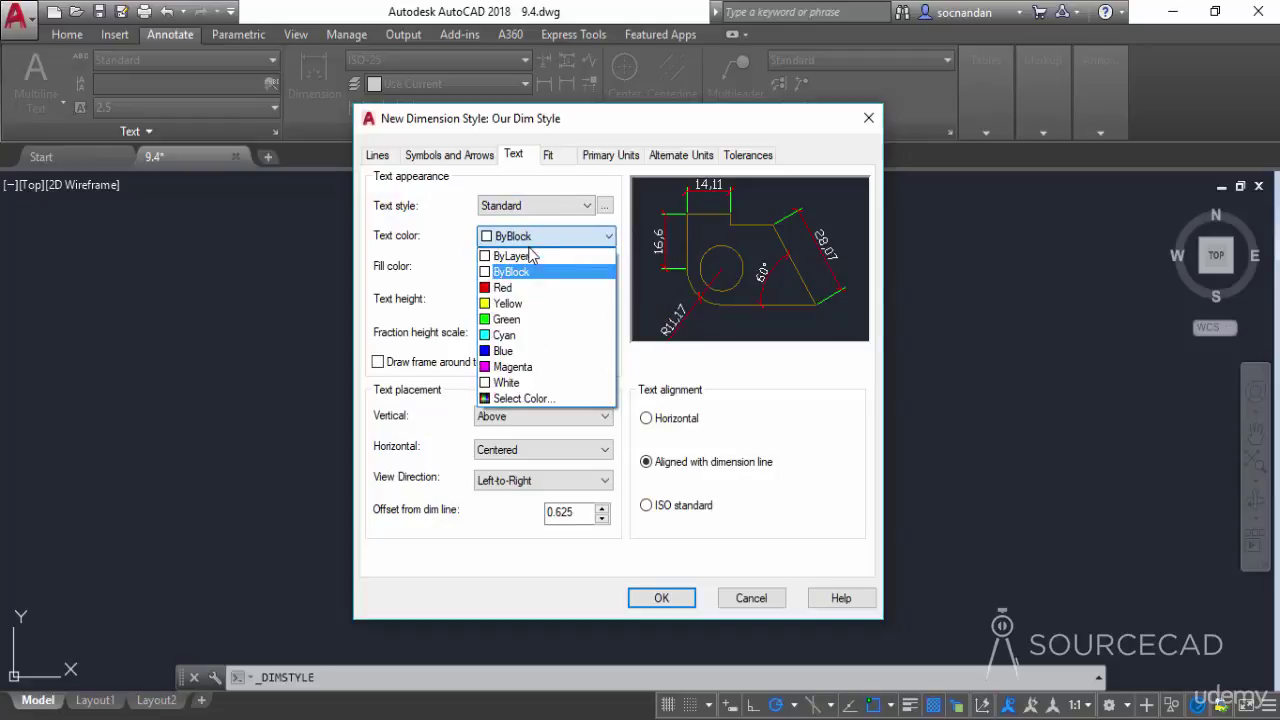
left_click(530, 303)
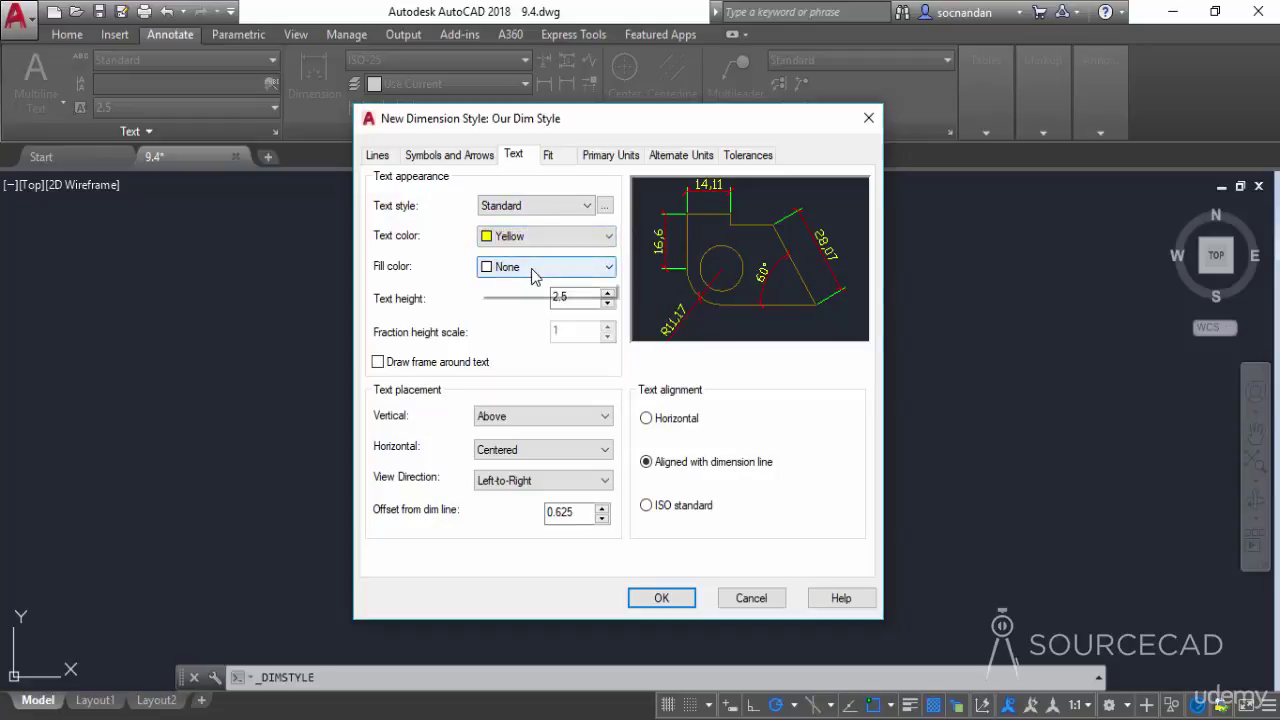
- Try a Cyan text fill and a frame around the text, then restore the fill to None and remove the frame
left_click(533, 268)
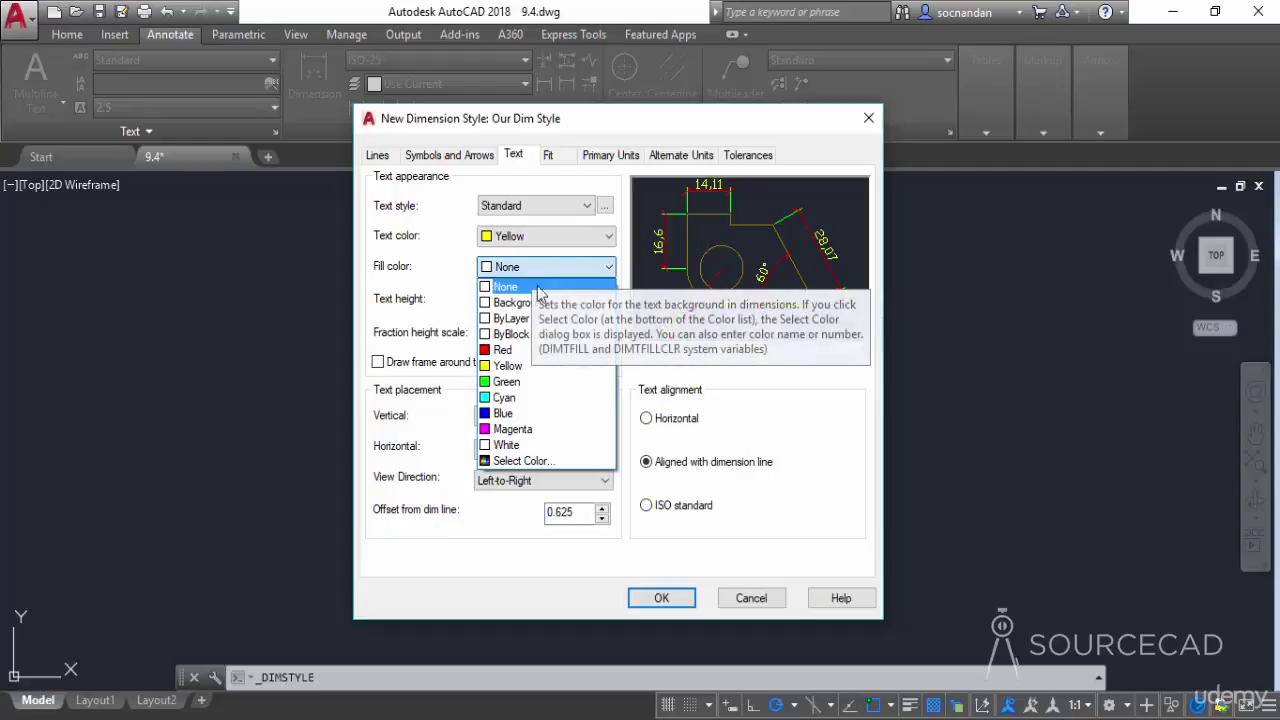
left_click(563, 400)
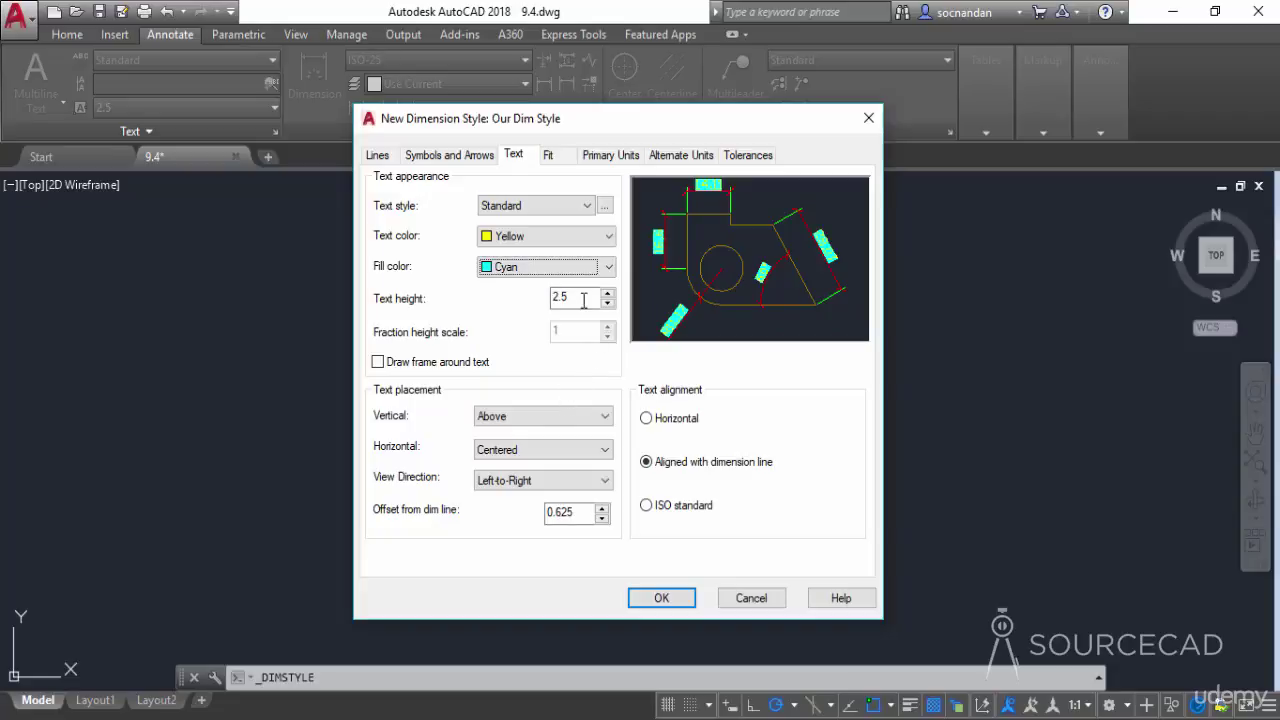
left_click(377, 362)
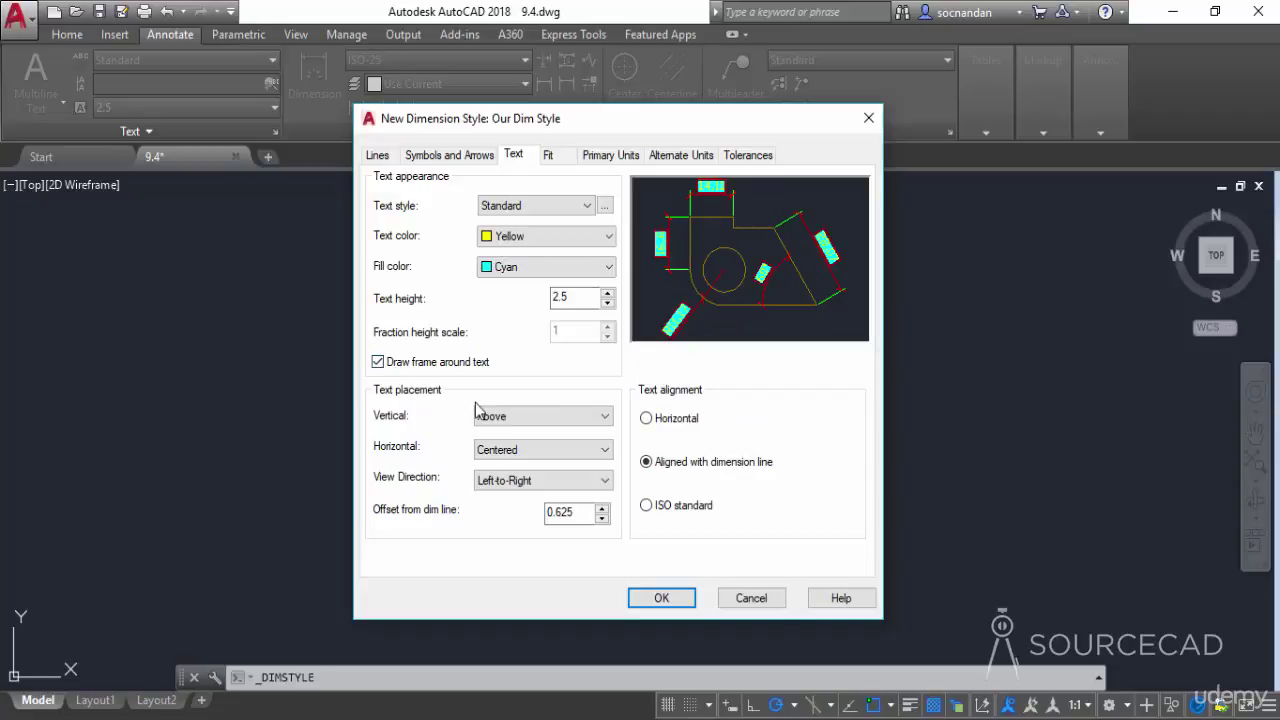
left_click(537, 277)
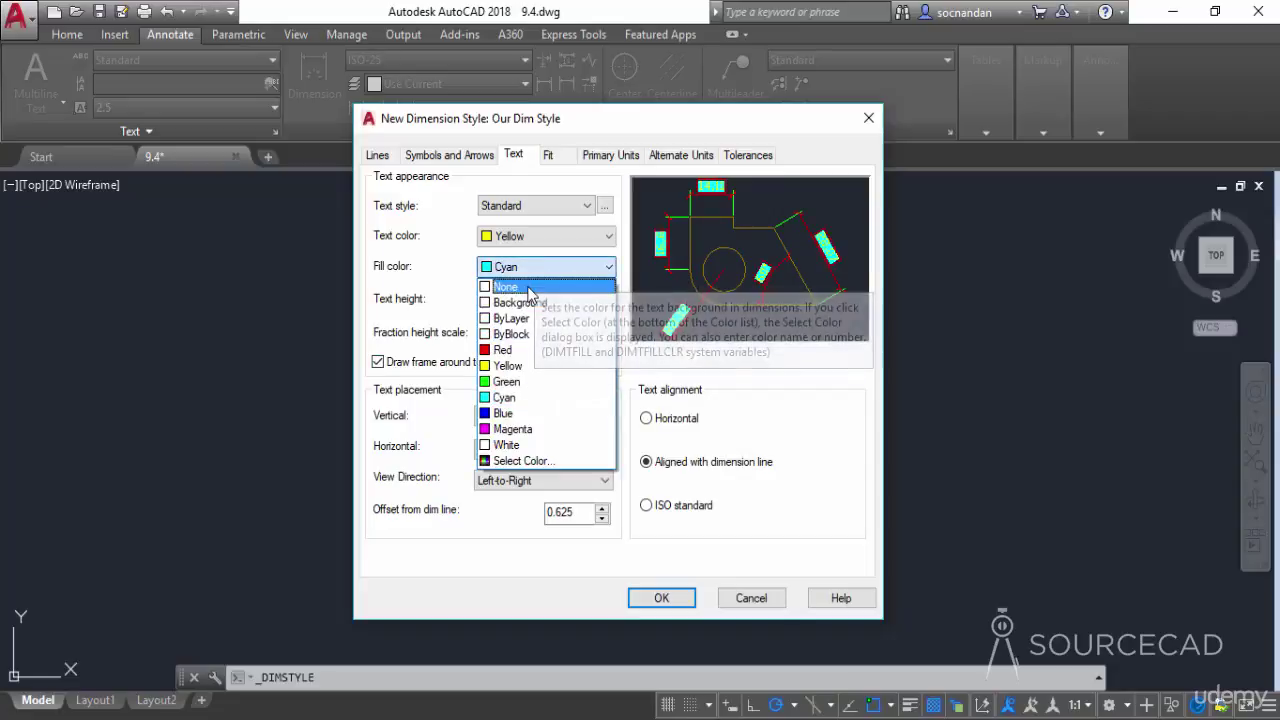
left_click(520, 287)
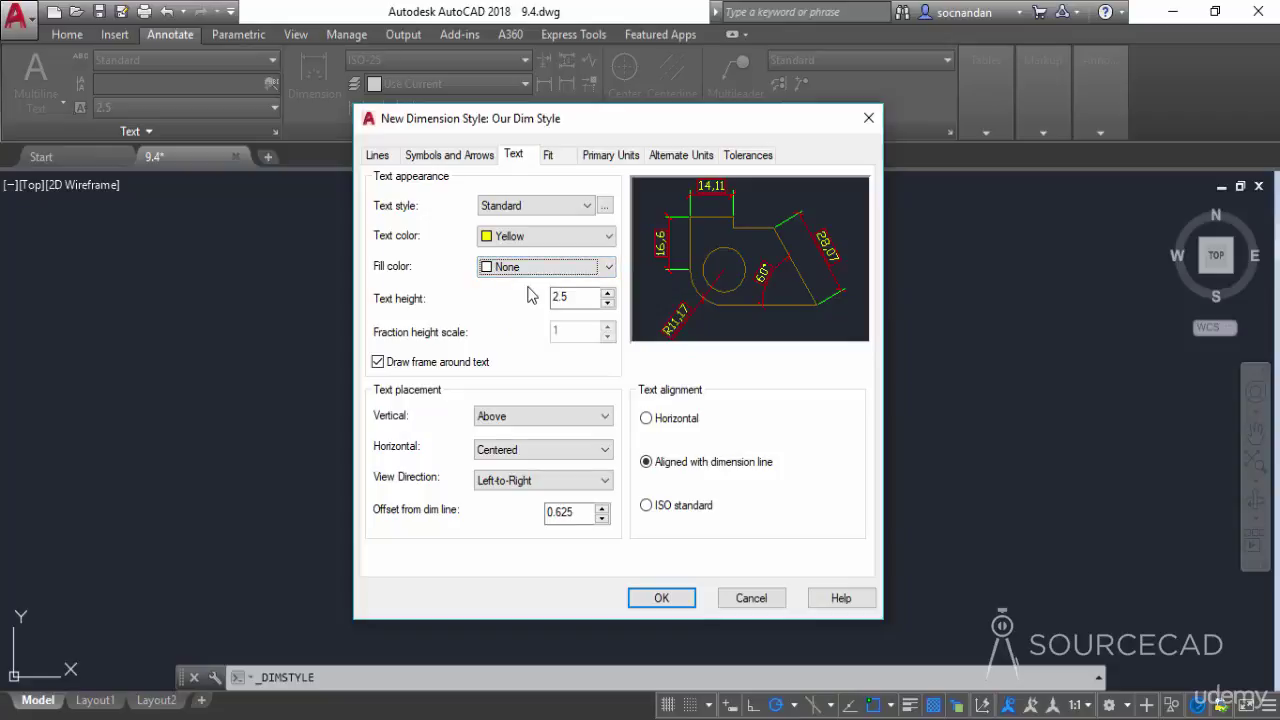
left_click(426, 370)
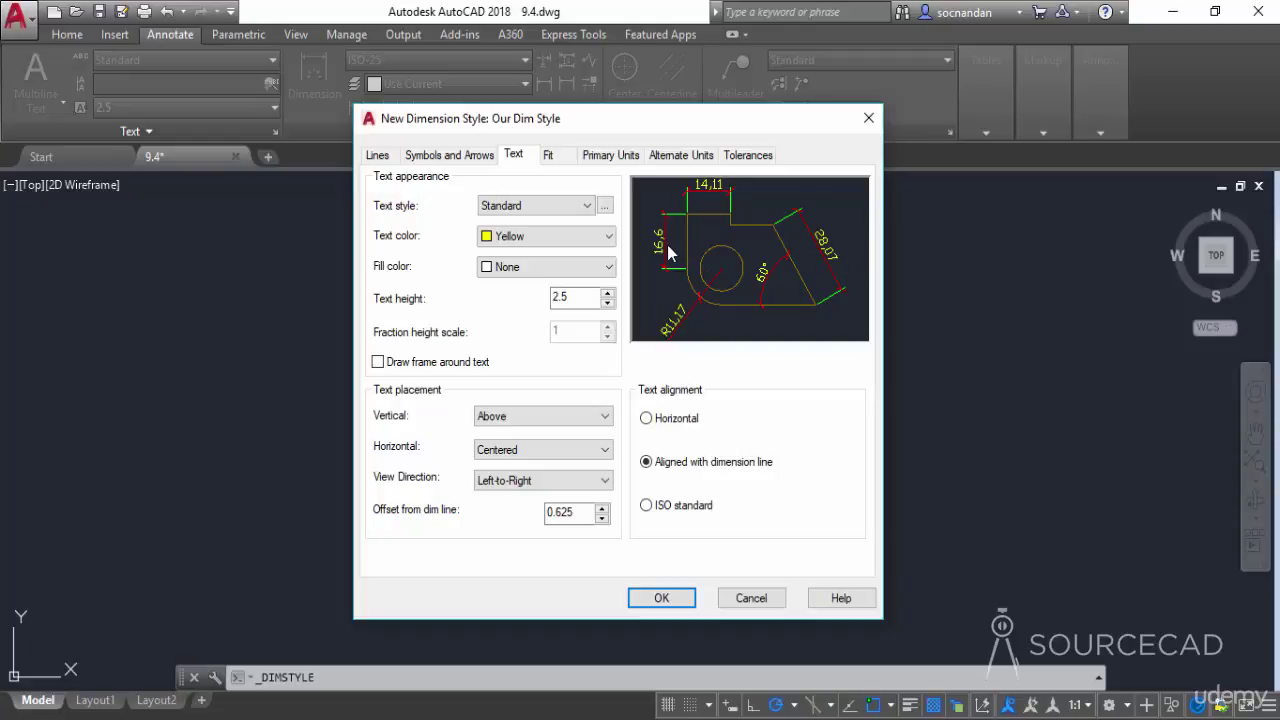
- Set the vertical text placement to Centered and the text alignment to Horizontal, trying ISO standard alignment in between
left_click(548, 418)
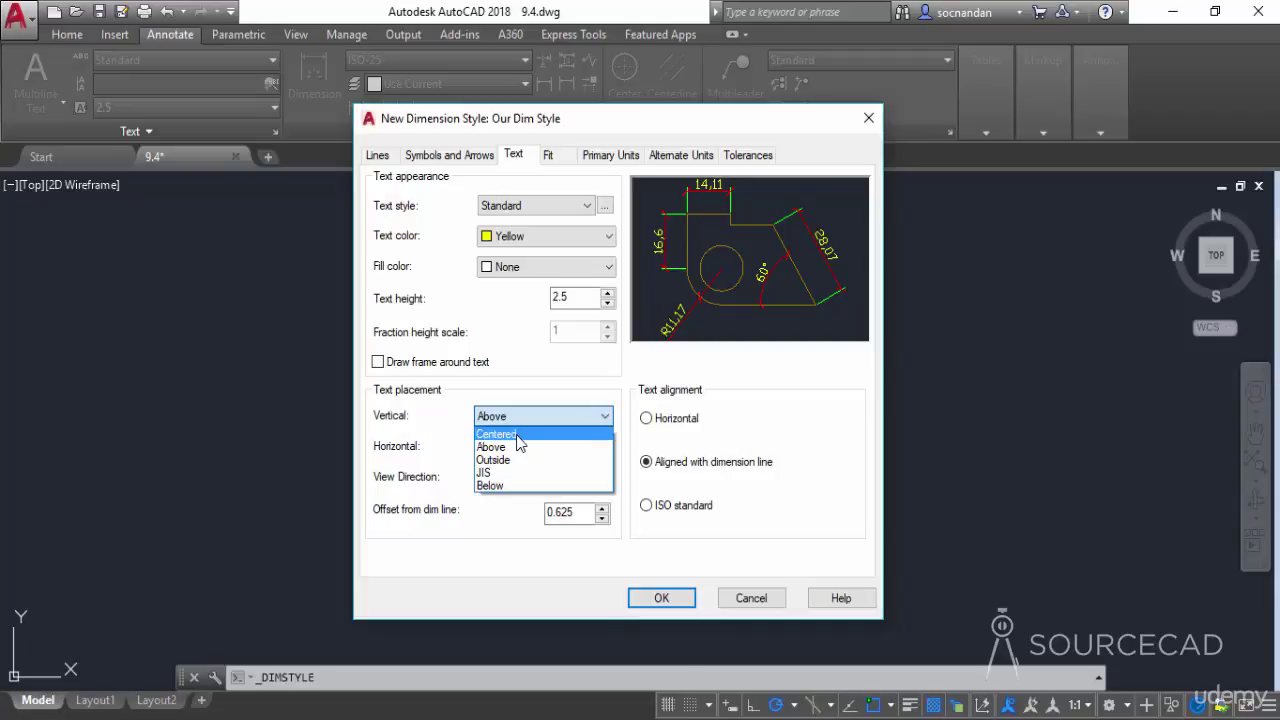
left_click(519, 434)
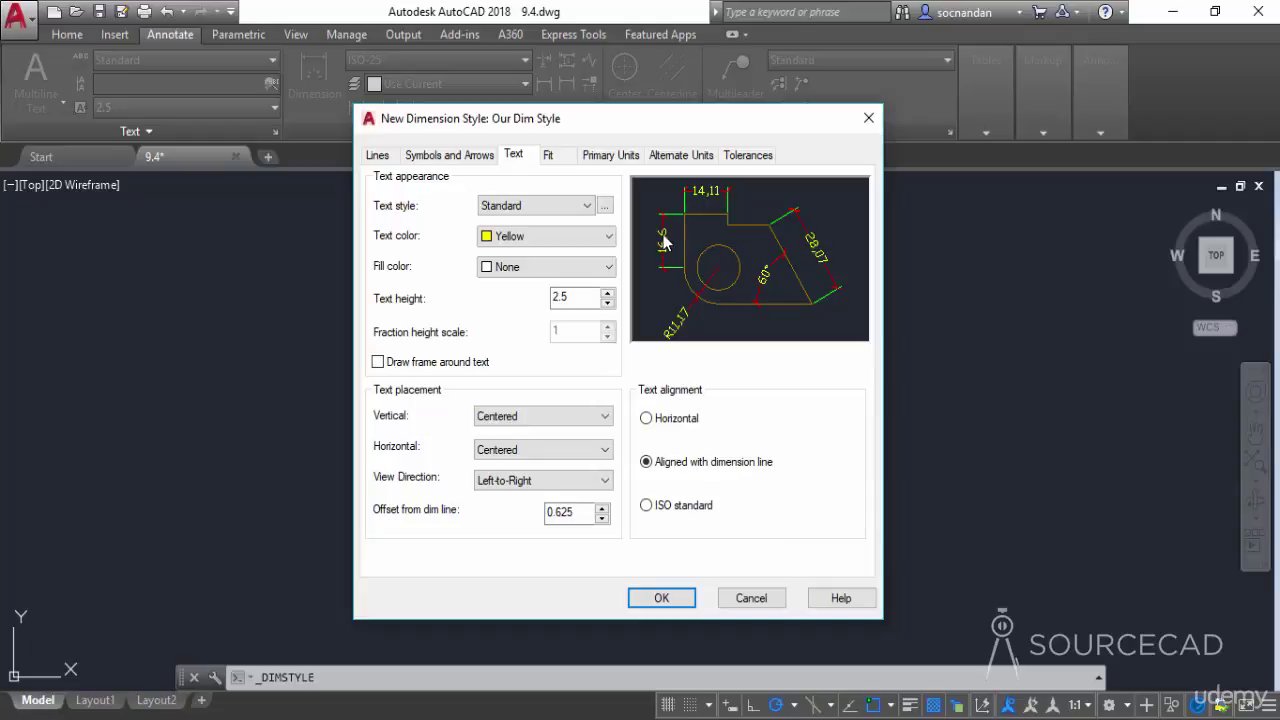
left_click(679, 425)
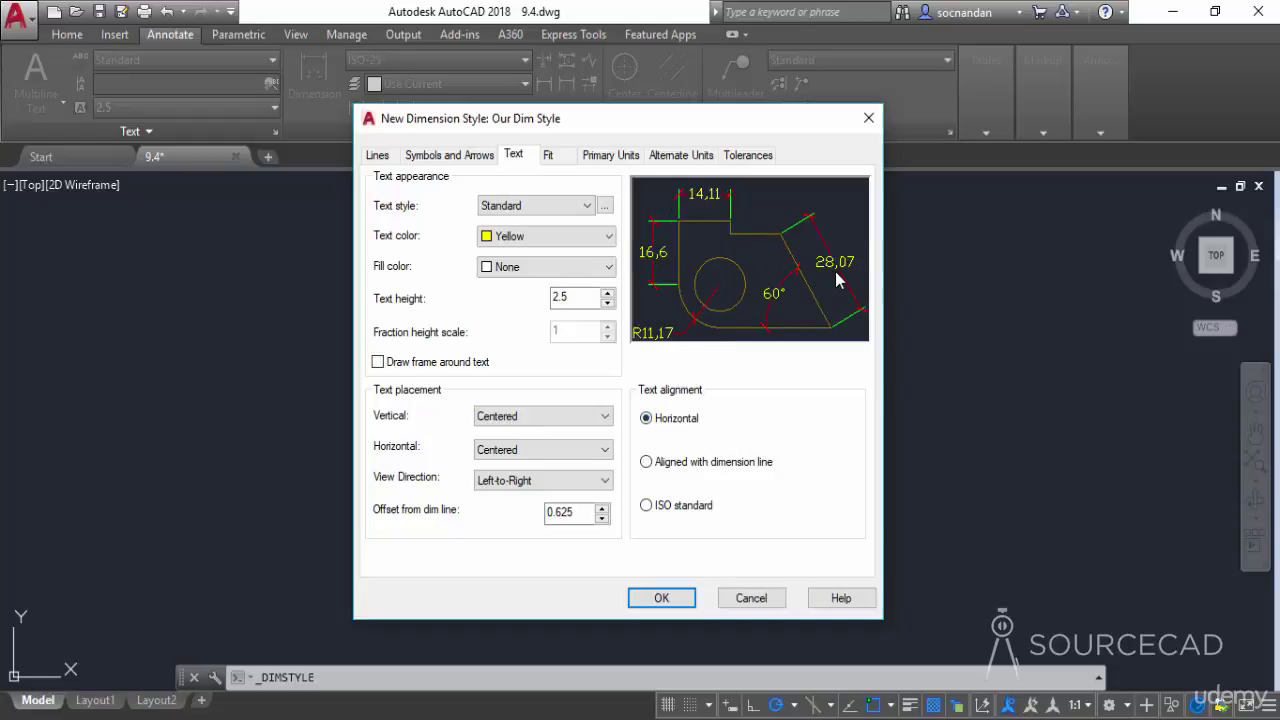
left_click(666, 510)
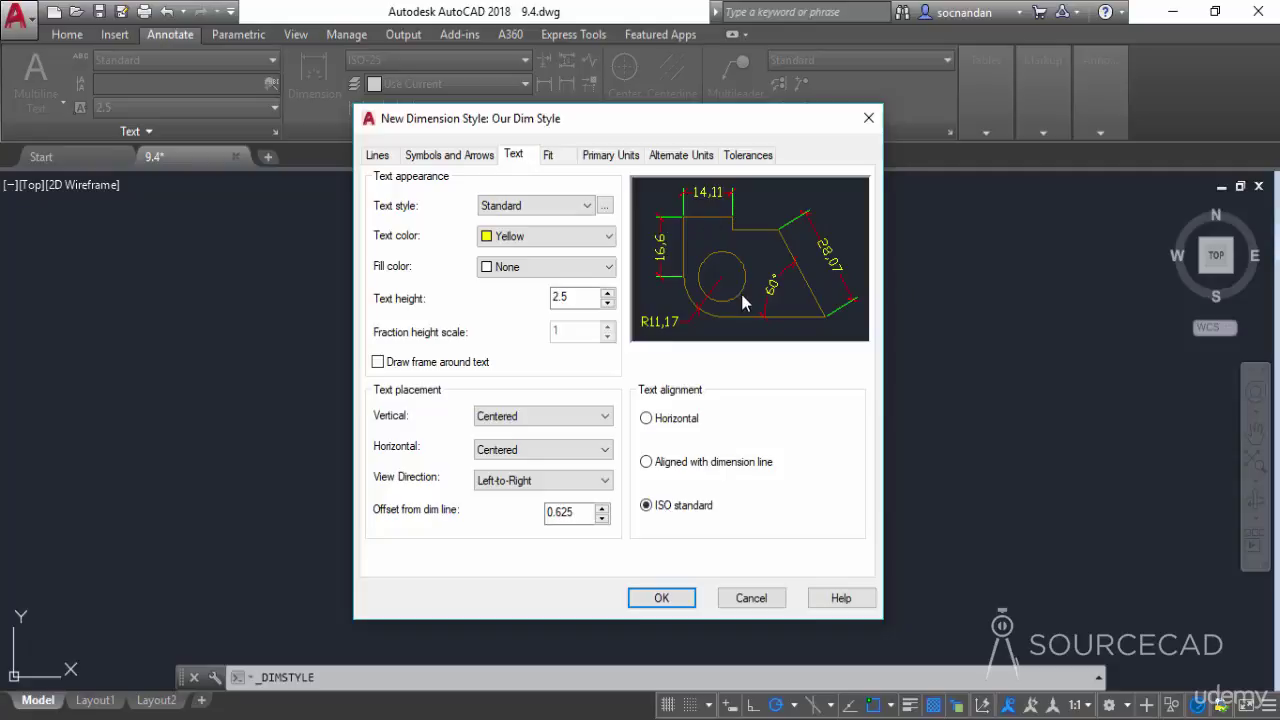
left_click(647, 419)
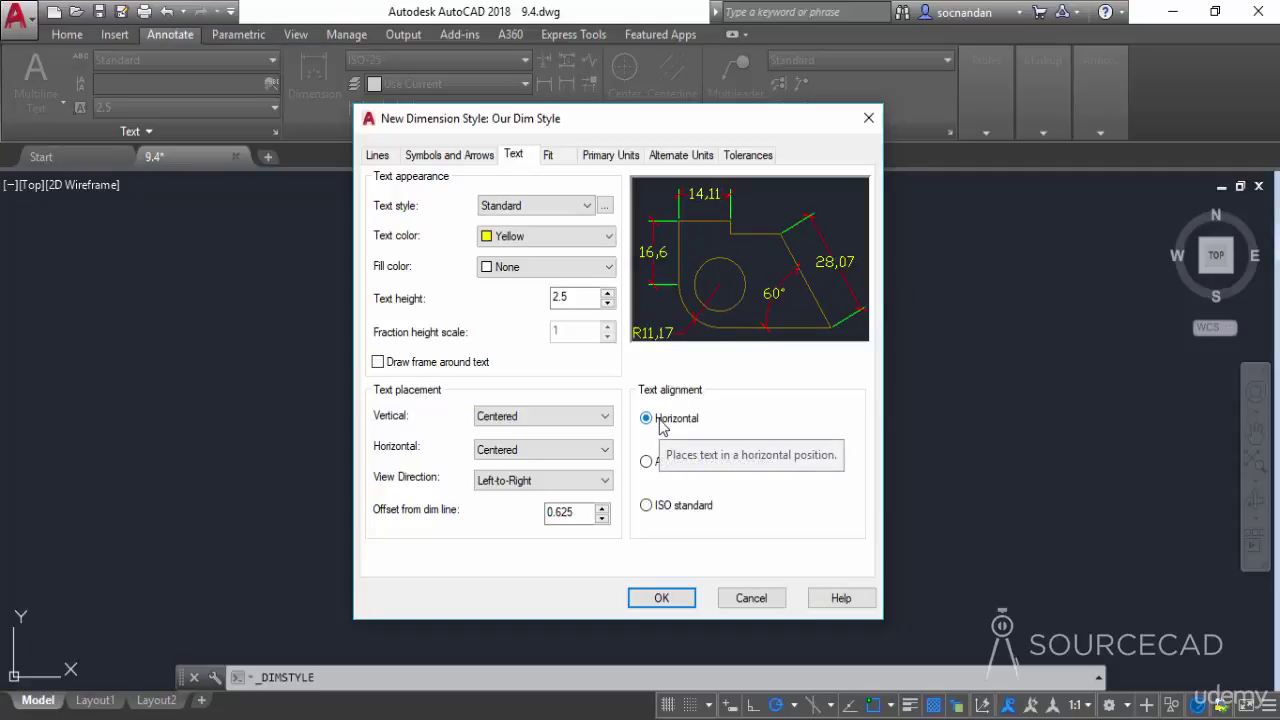
- Review the style's Fit options, save Our Dim Style and close the Dimension Style Manager
left_click(561, 162)
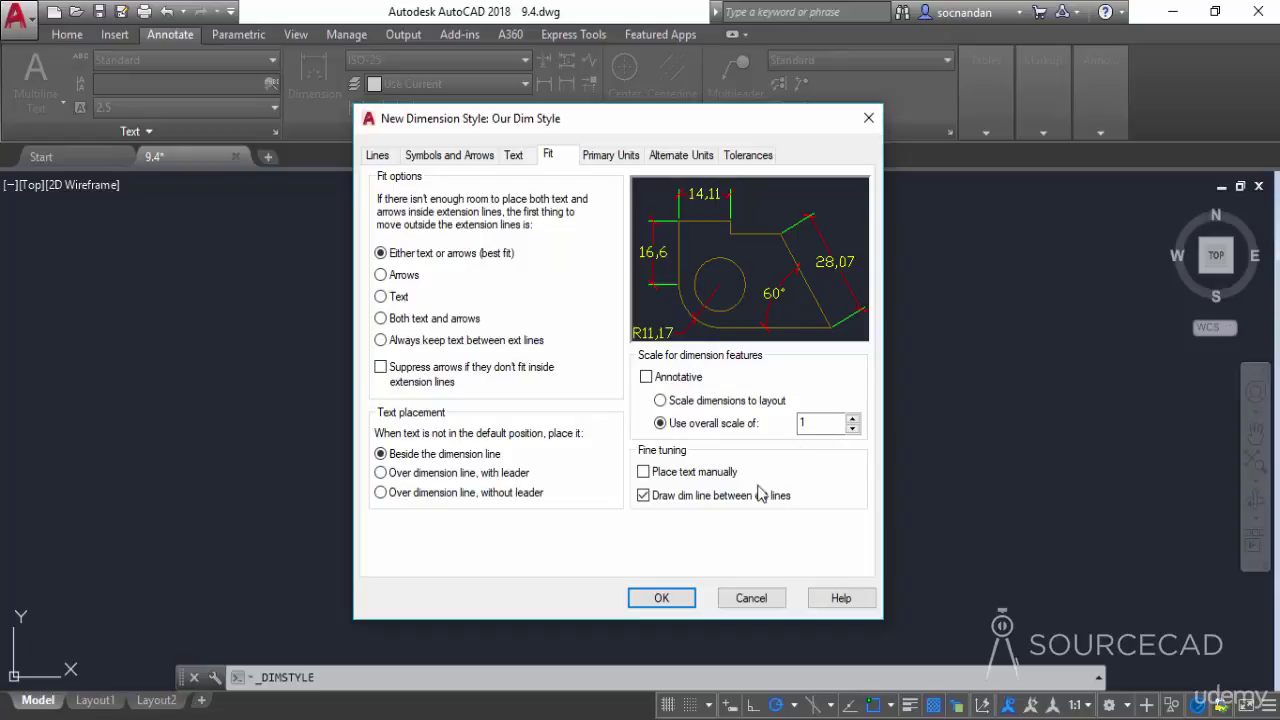
left_click(659, 598)
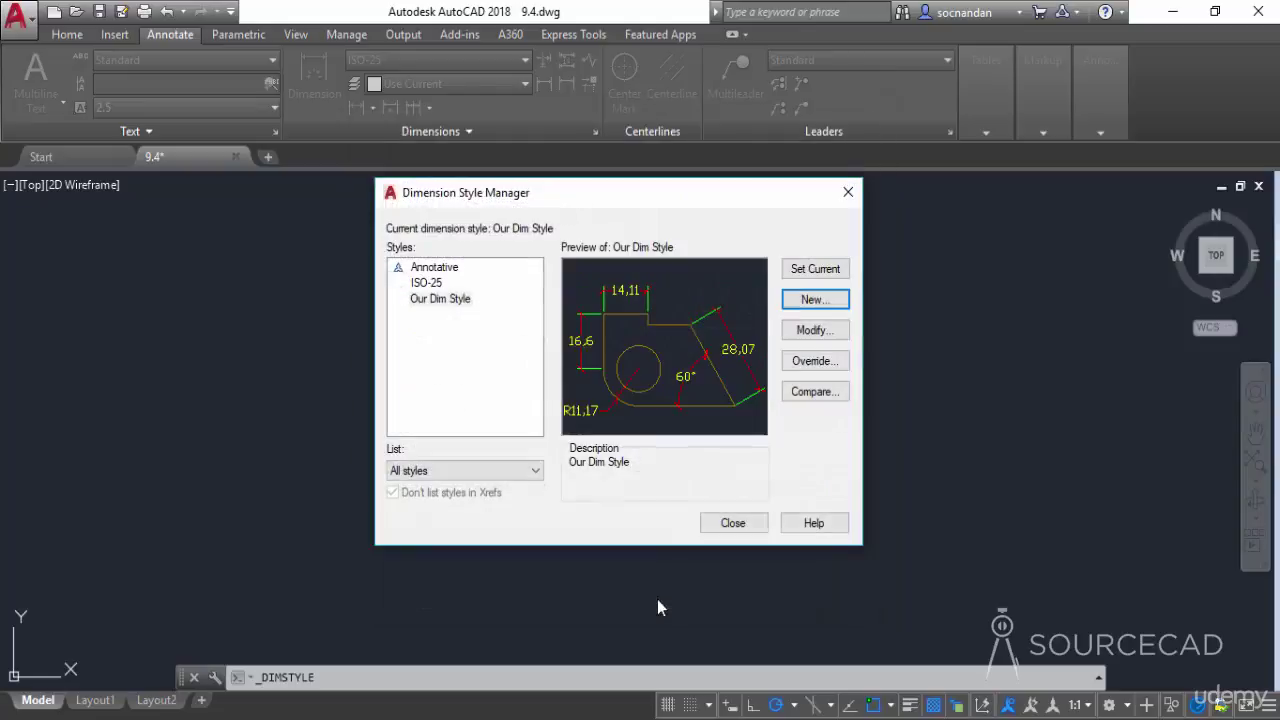
left_click(725, 523)
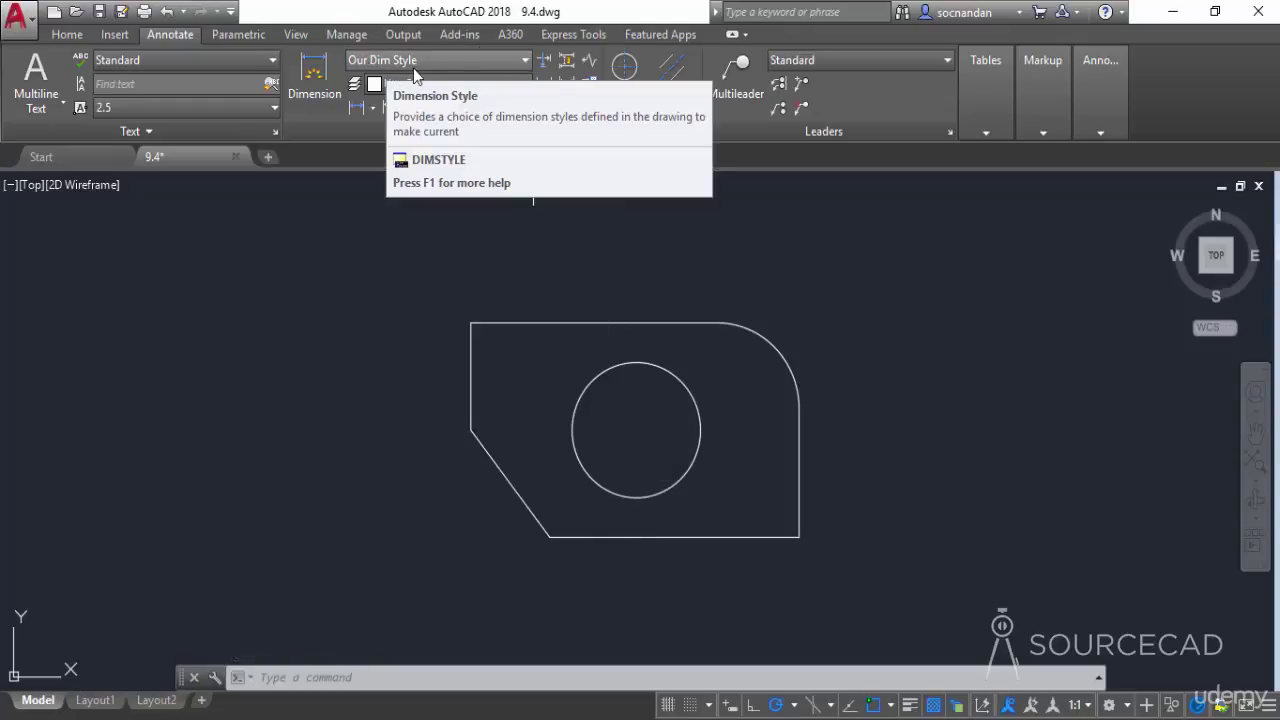
- Make Our Dim Style current and place a linear dimension above the part's straight top edge, from its corner to the arc's start
left_click(451, 57)
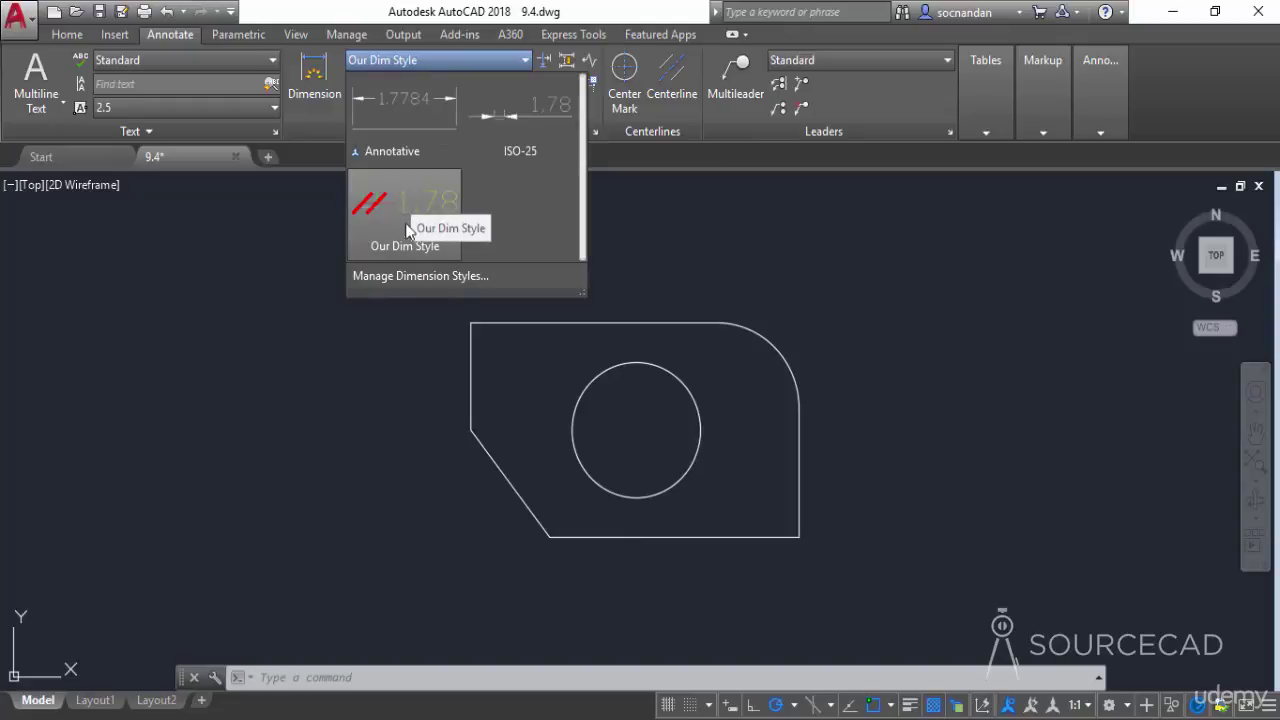
left_click(395, 217)
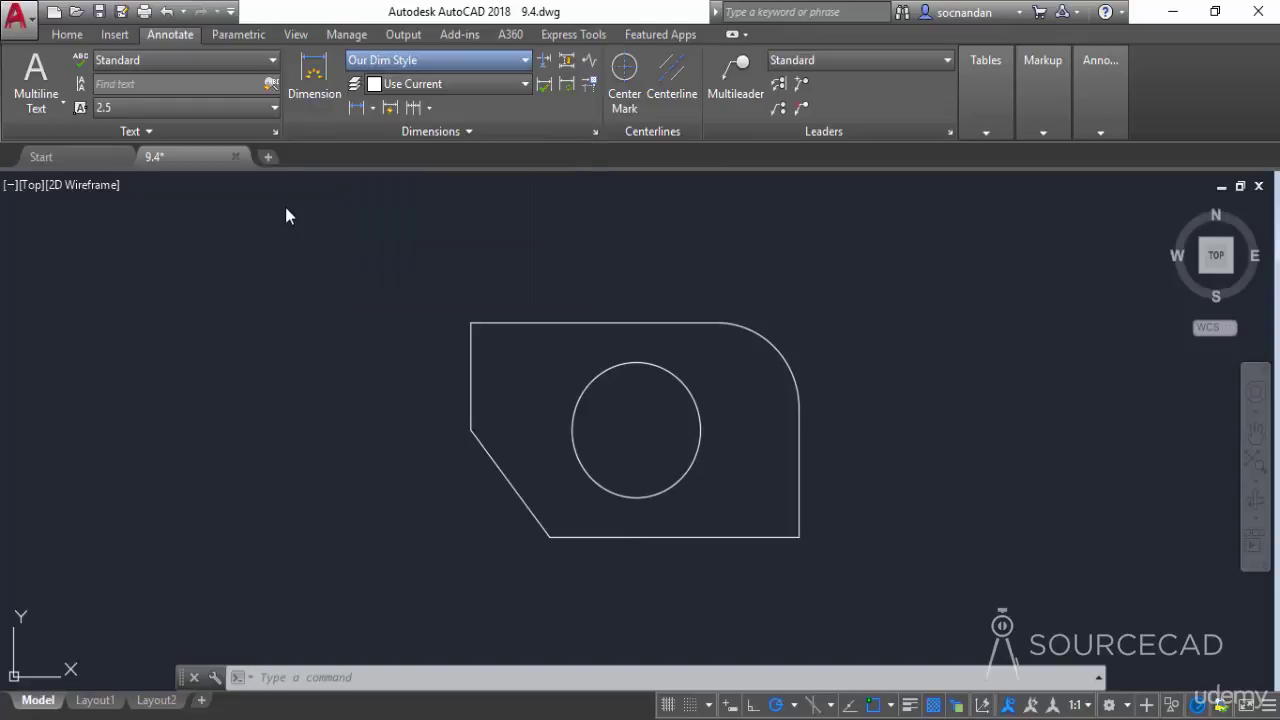
left_click(356, 108)
left_click(471, 323)
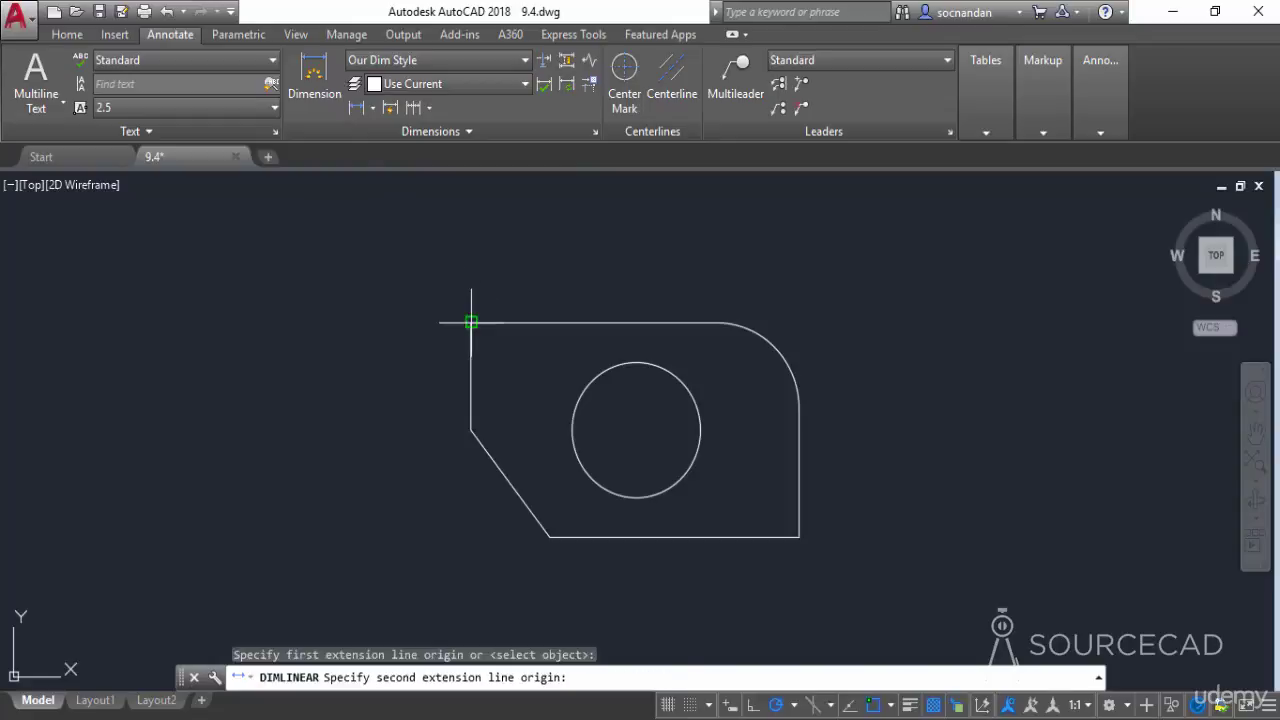
left_click(717, 323)
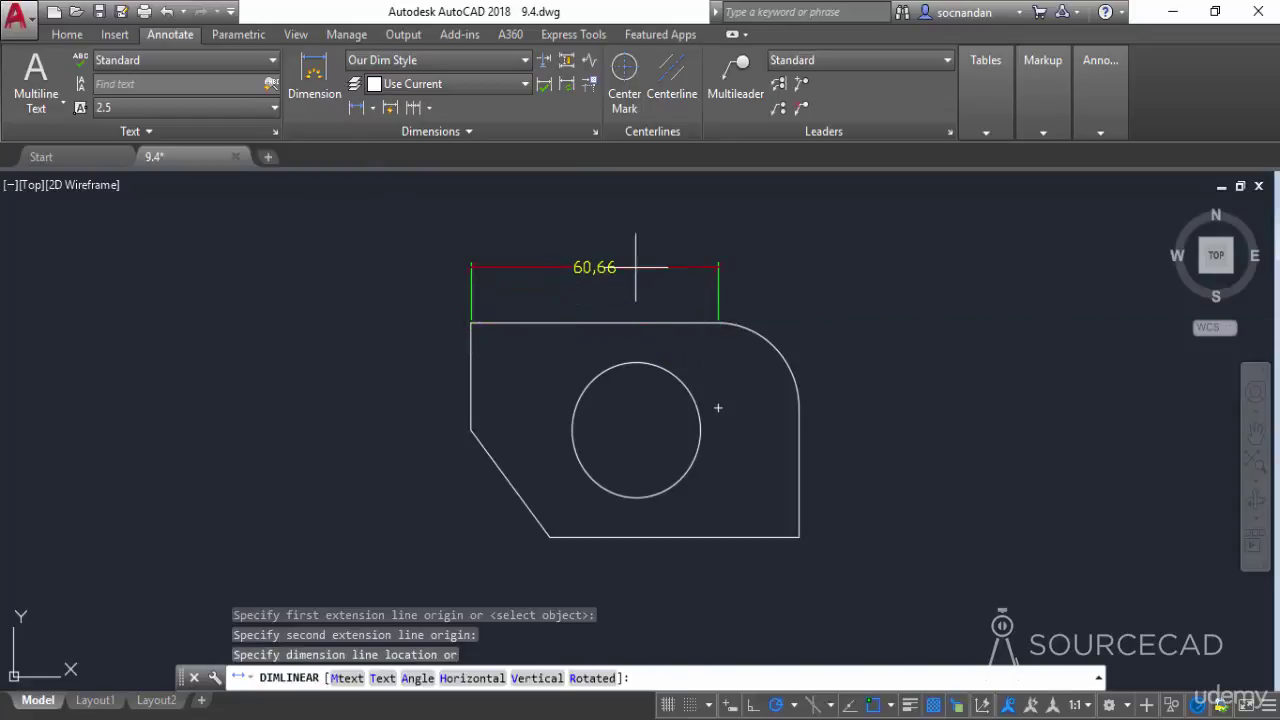
left_click(670, 268)
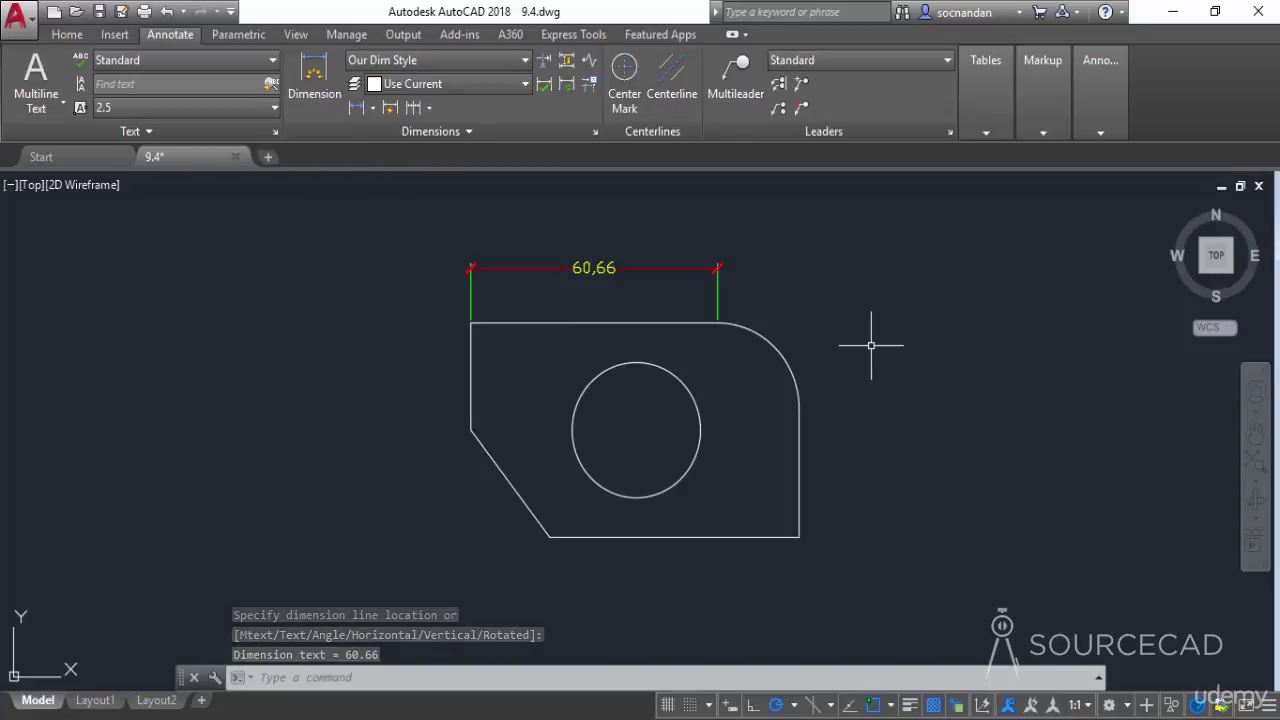
- Add a radius dimension to the circle, placing its text outside the part below the bottom edge
left_click(372, 107)
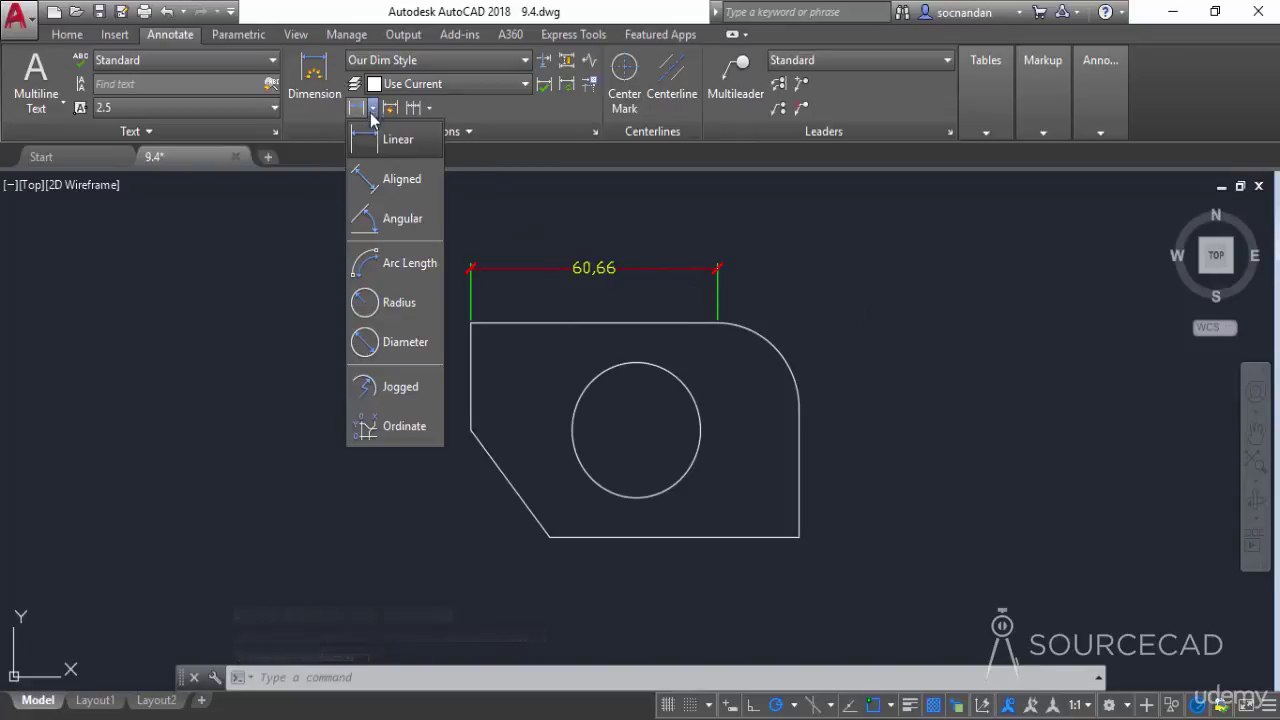
left_click(397, 303)
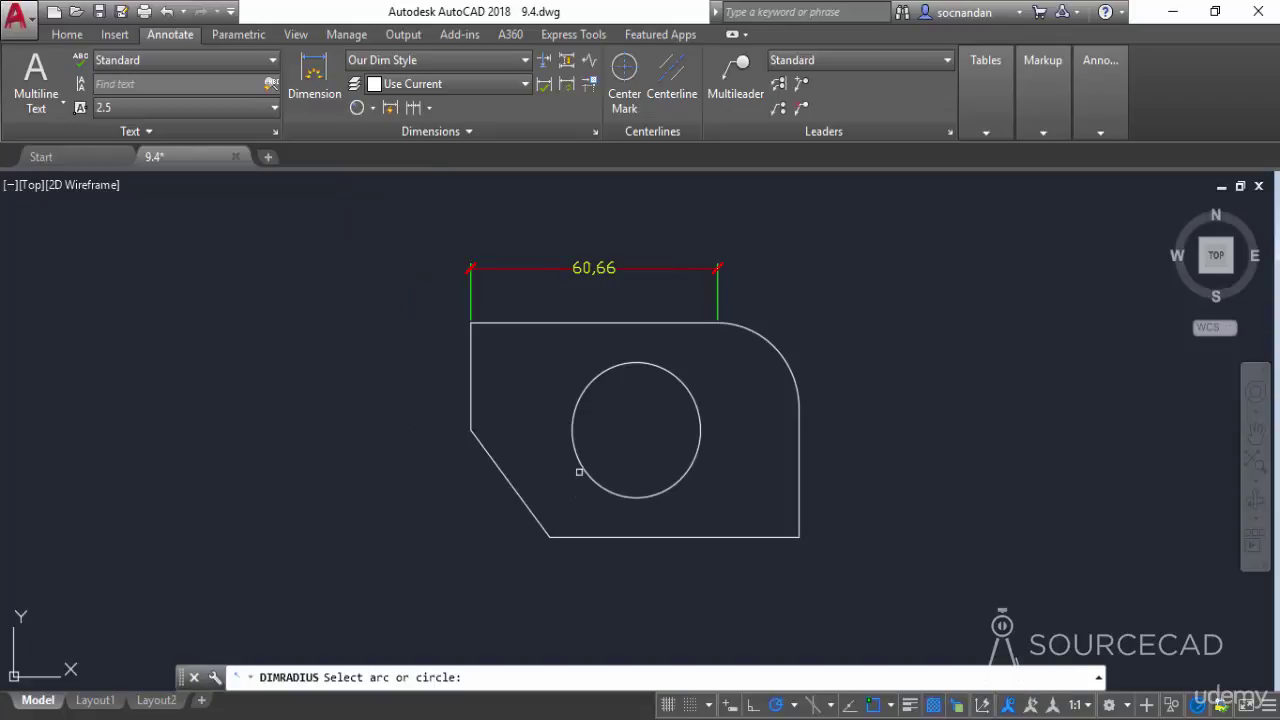
left_click(690, 401)
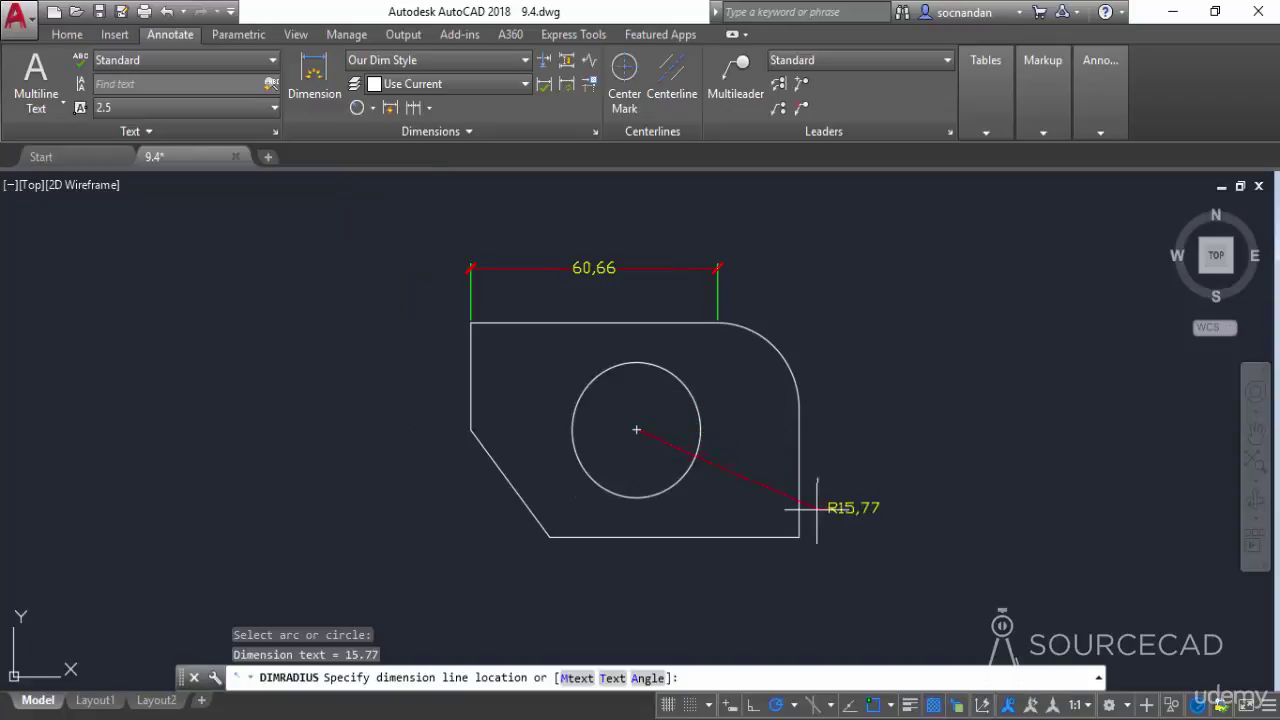
left_click(747, 572)
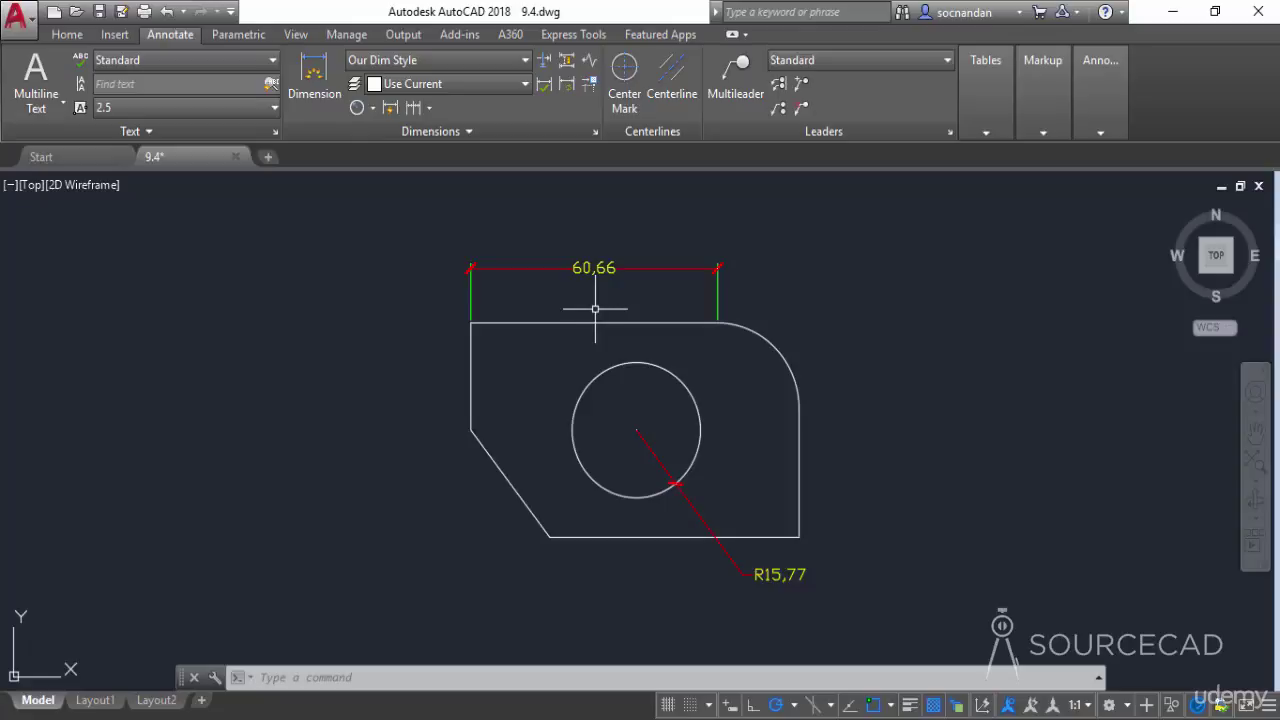
- Create a new dimension style named "Our Dim Style 1" based on Our Dim Style, for all dimensions
left_click(466, 57)
left_click(472, 278)
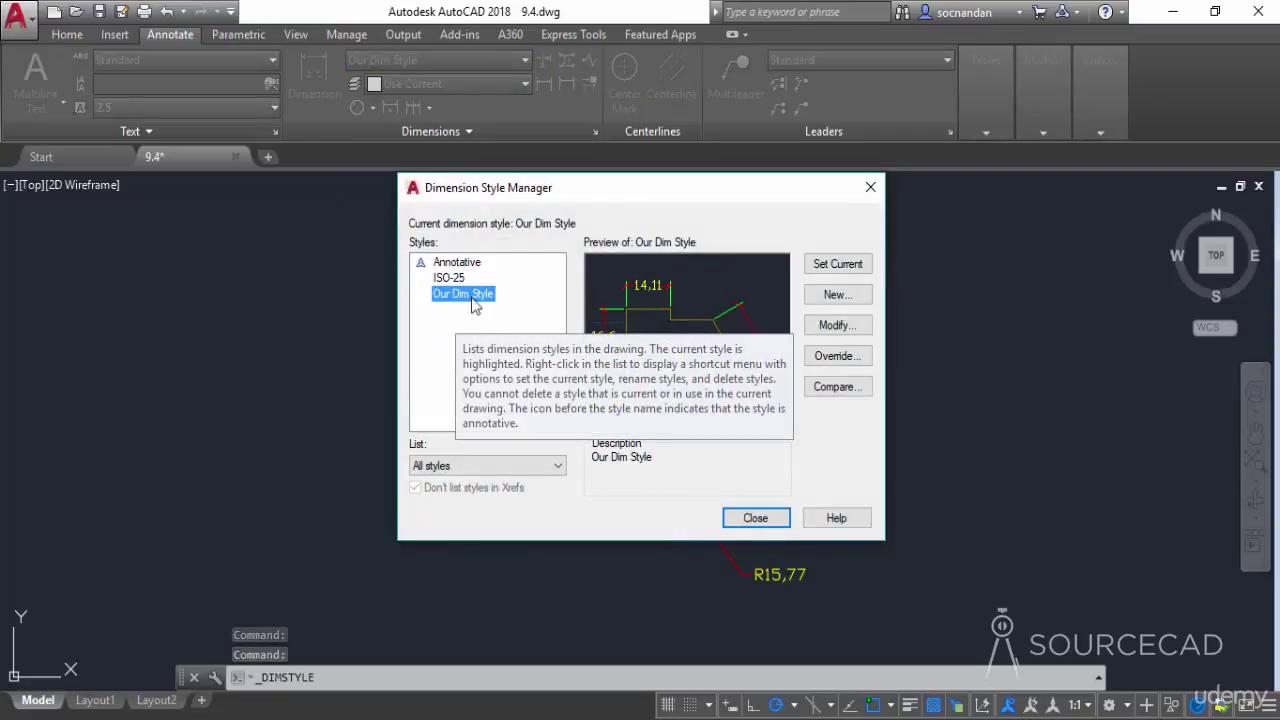
left_click(825, 300)
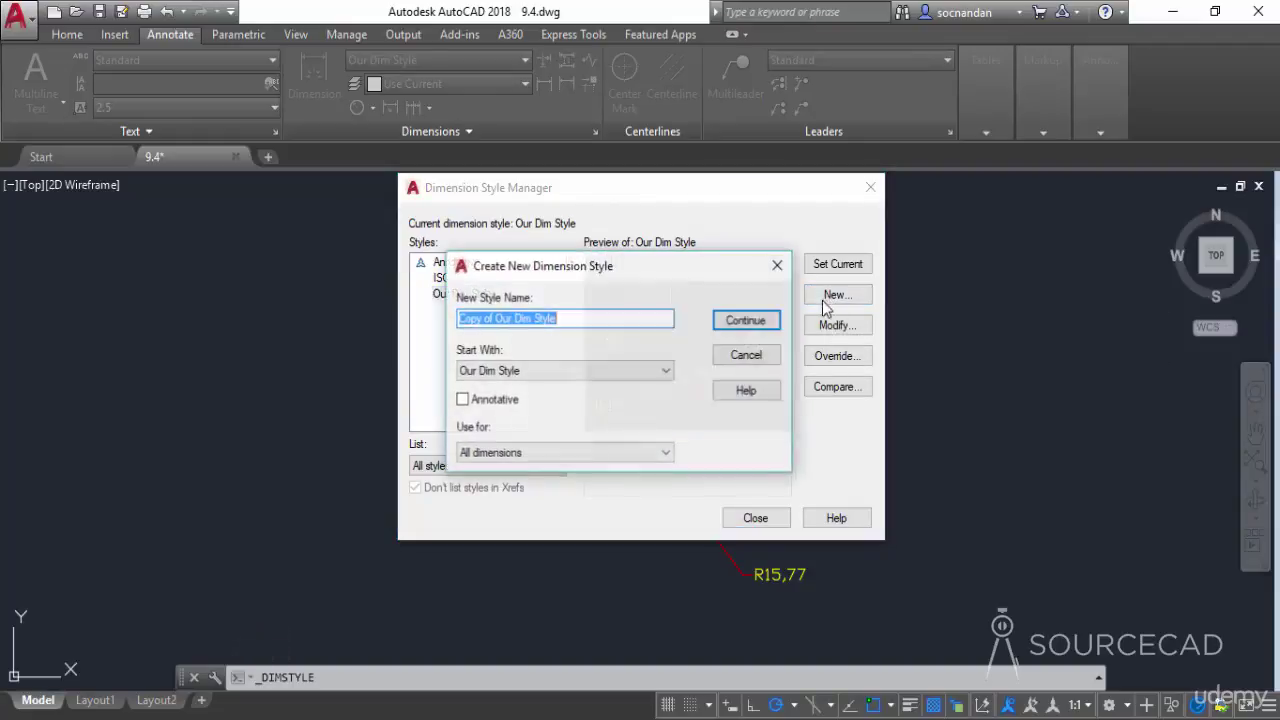
left_click(486, 319)
left_click_drag(495, 318, 440, 322)
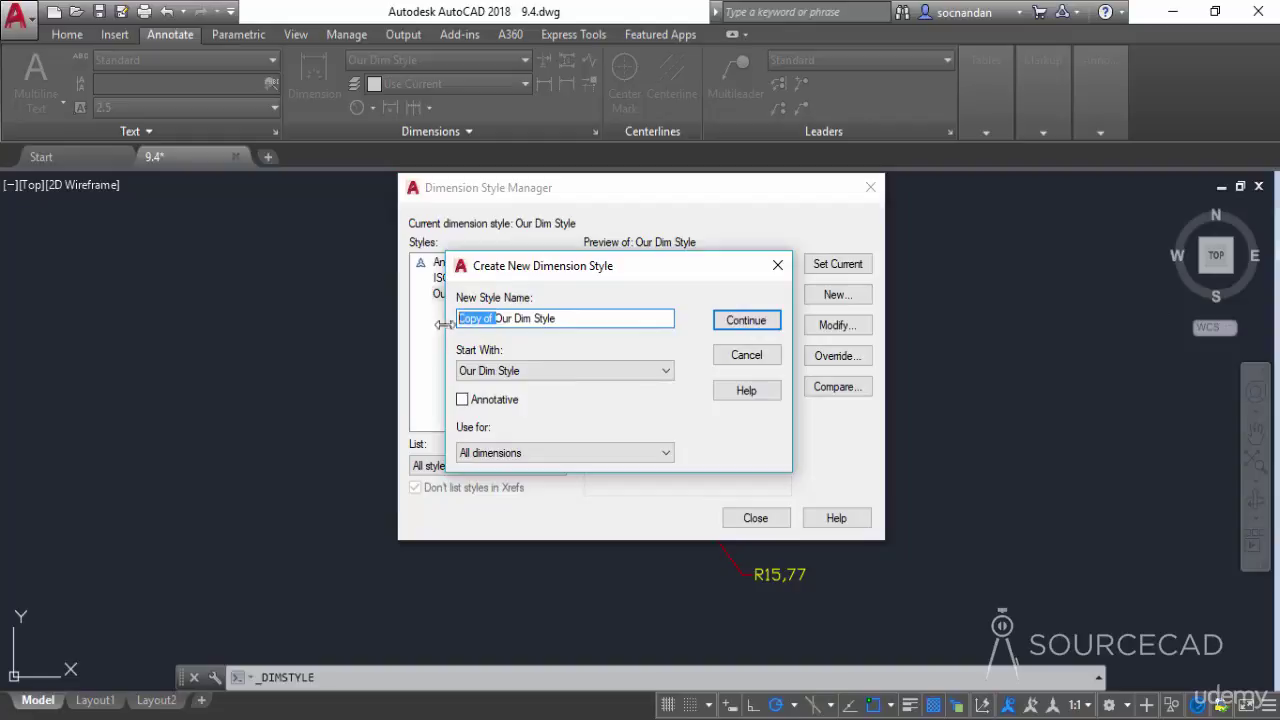
key("Delete")
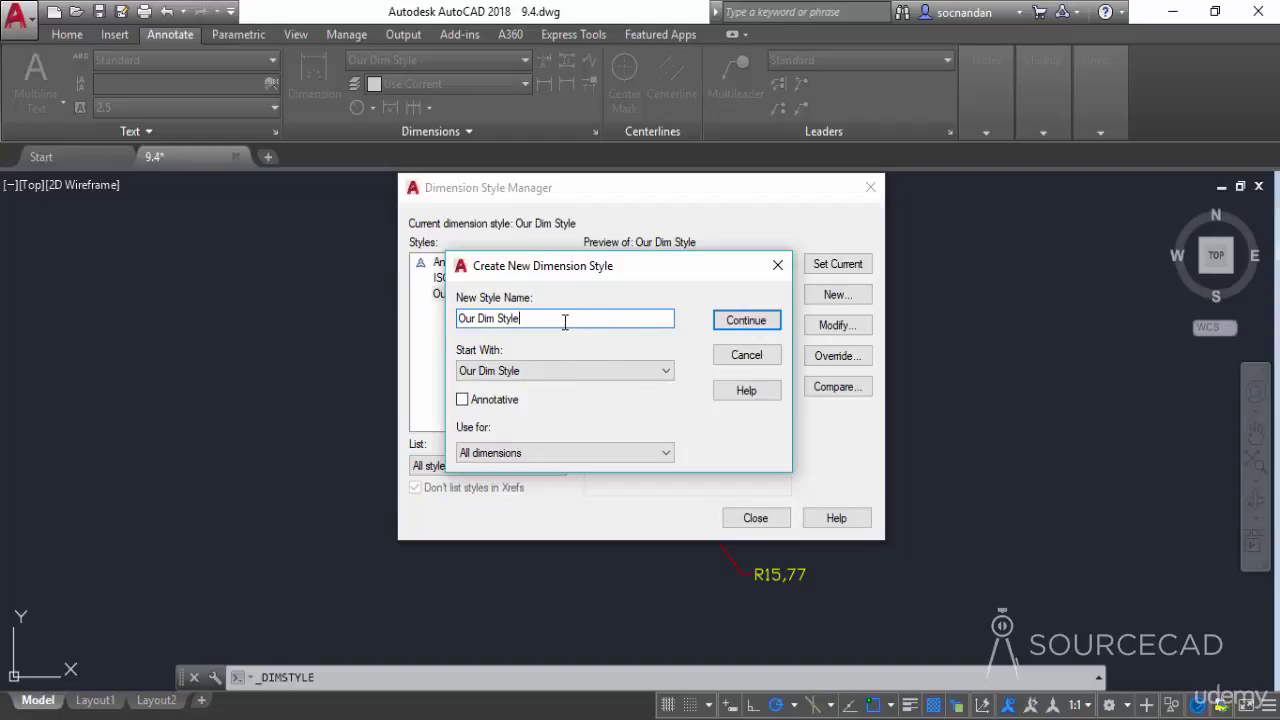
type("1")
left_click(762, 321)
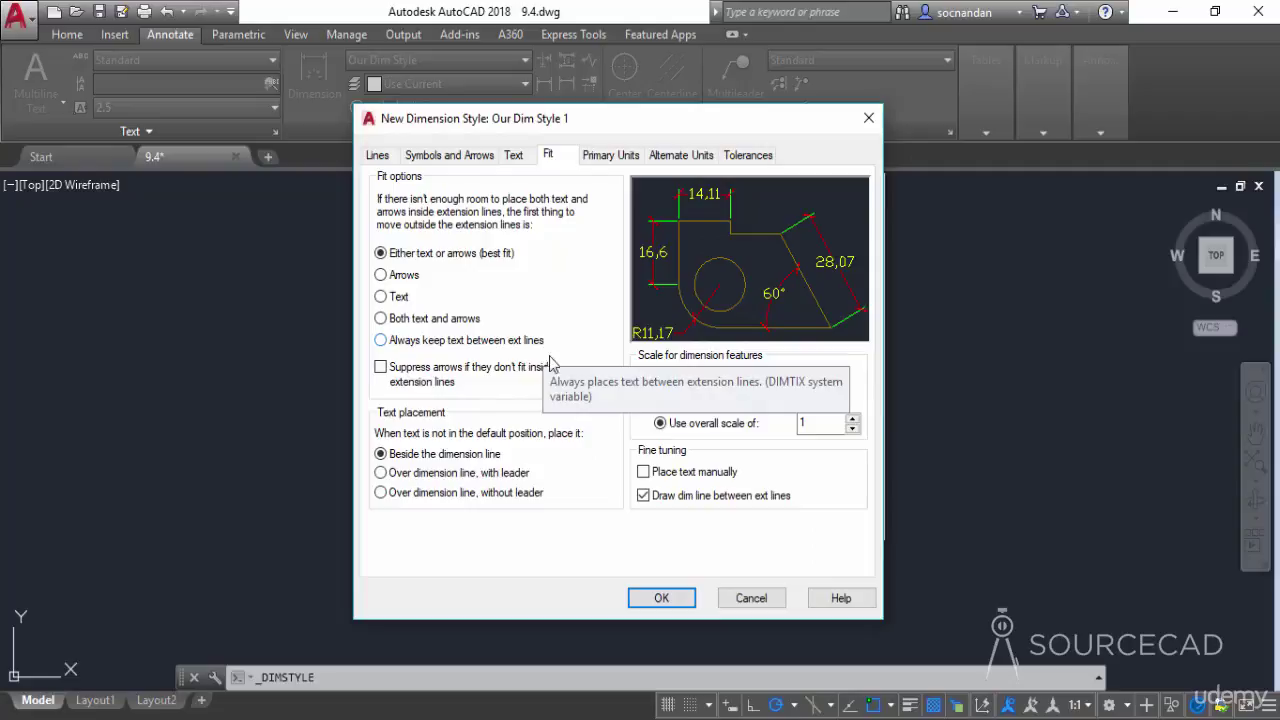
- Set the new style's overall scale to 2 and its linear unit format to Architectural
double_click(801, 422)
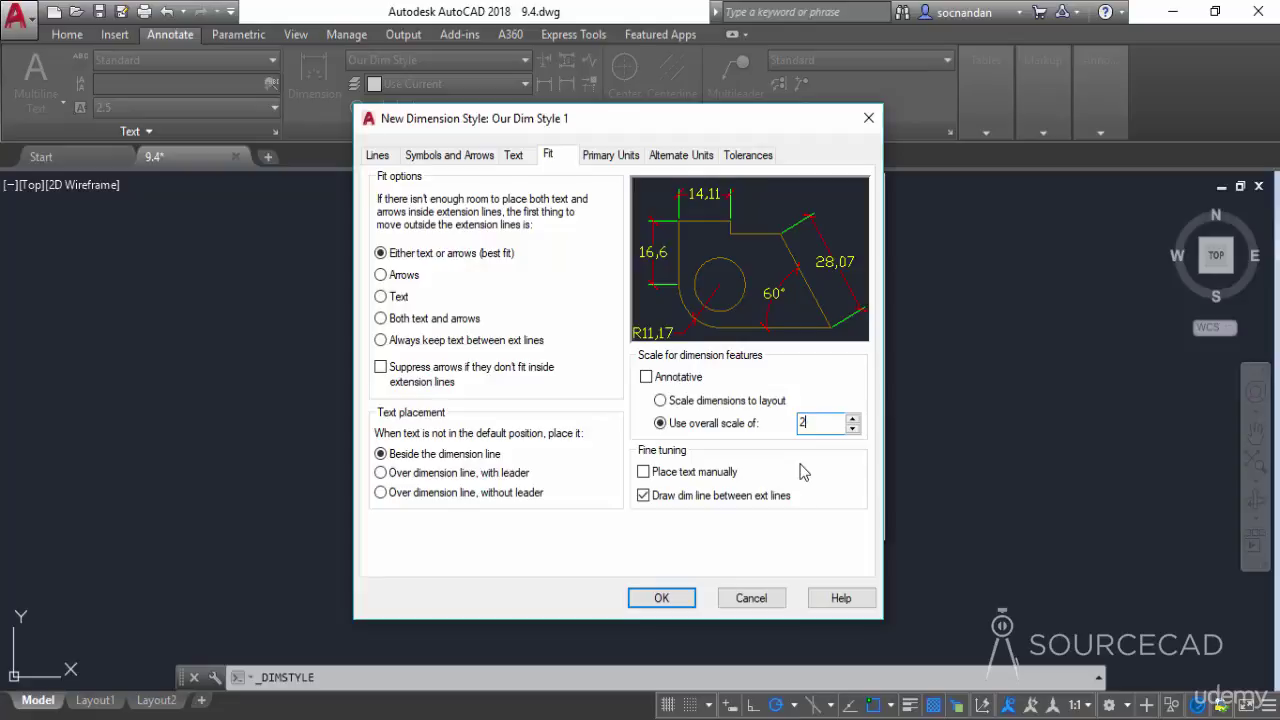
left_click(605, 158)
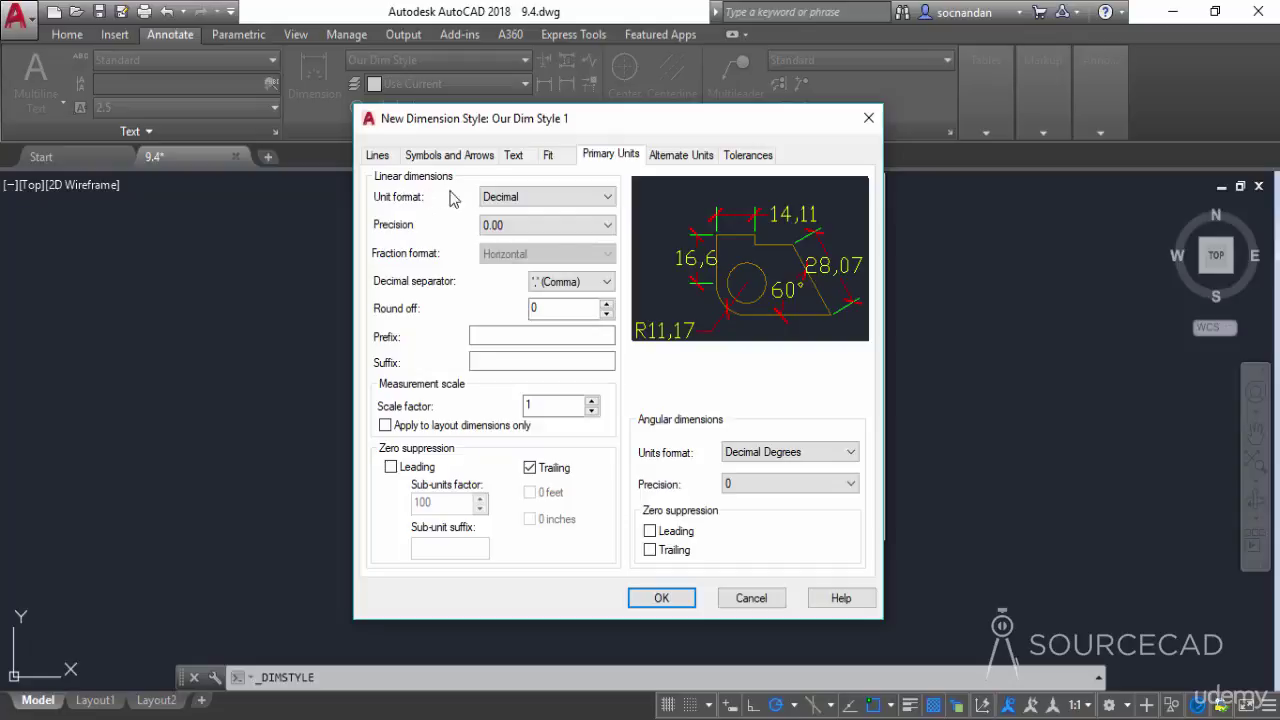
left_click(545, 197)
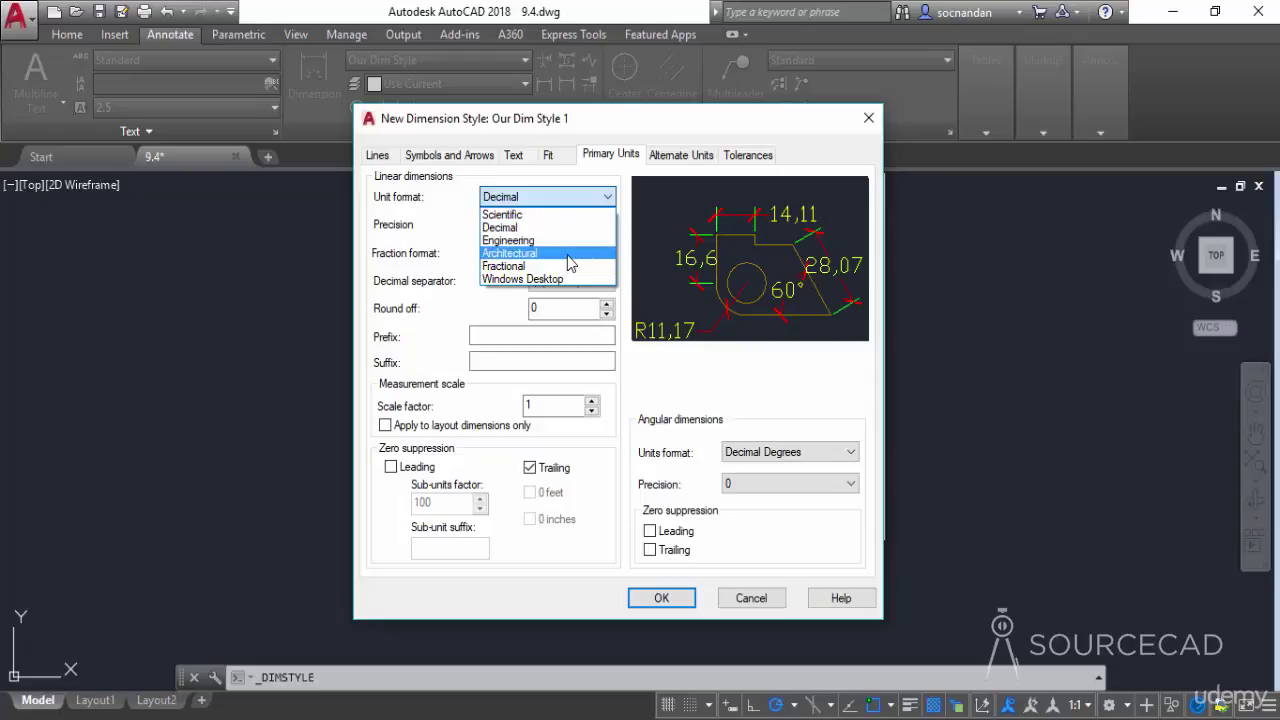
left_click(562, 254)
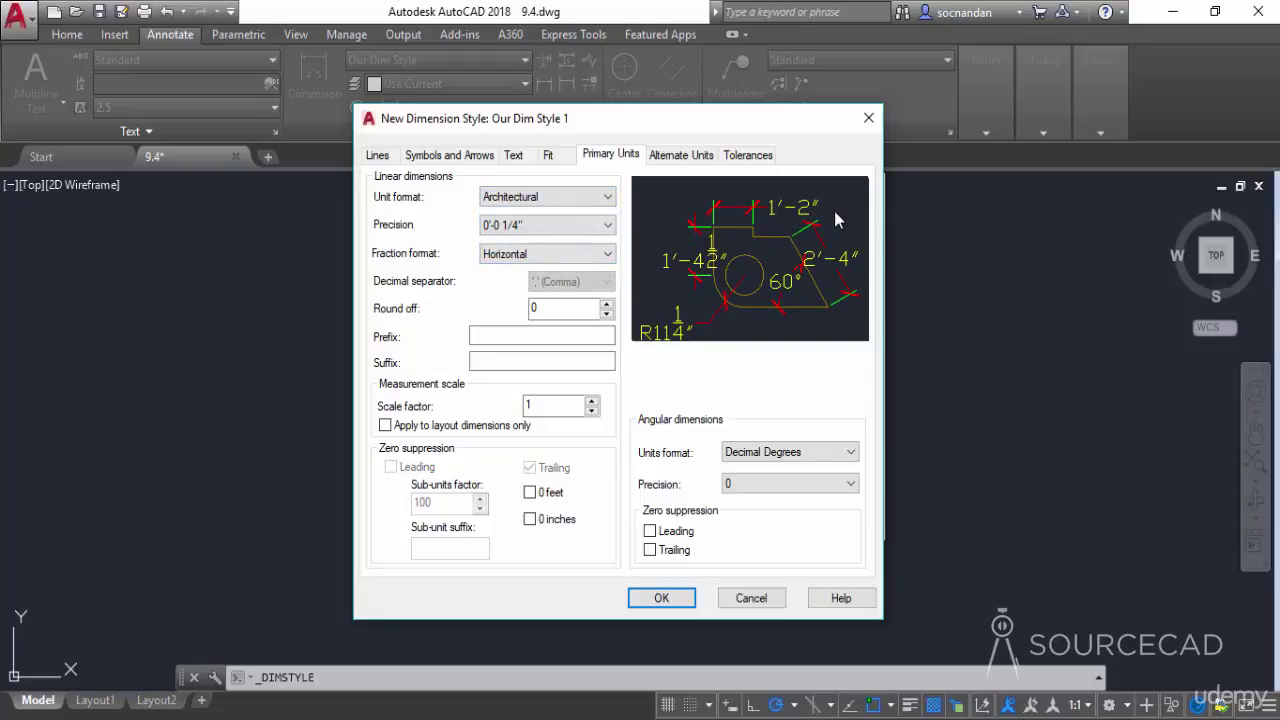
- Try the 0'-0 1/8" architectural precision, and set the new style's linear units to Decimal with 0.0000 precision
left_click(604, 226)
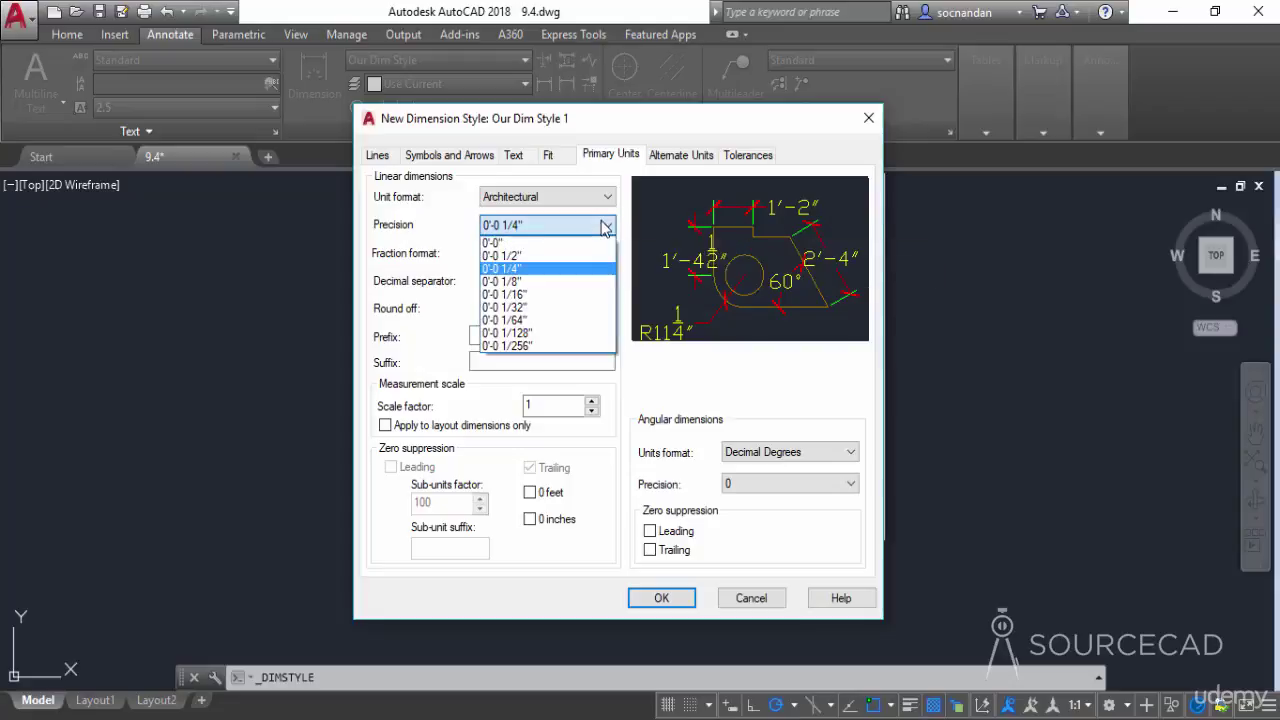
left_click(550, 281)
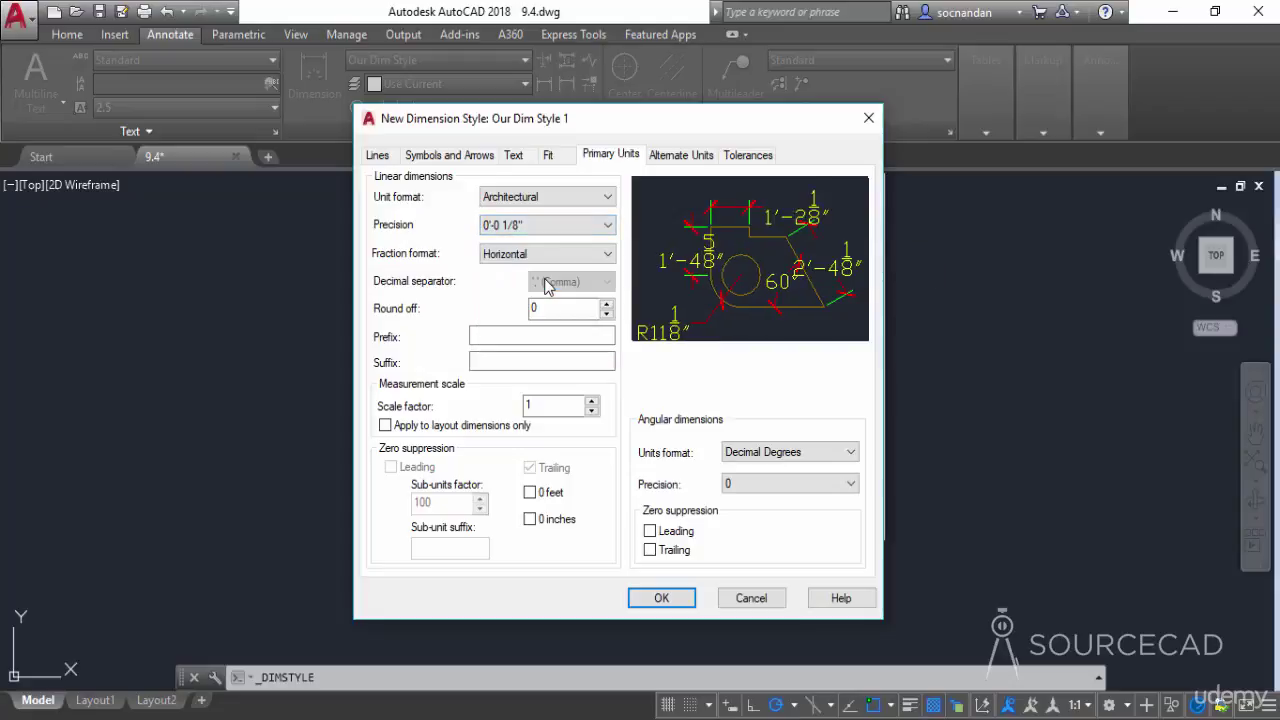
left_click(580, 198)
left_click(556, 228)
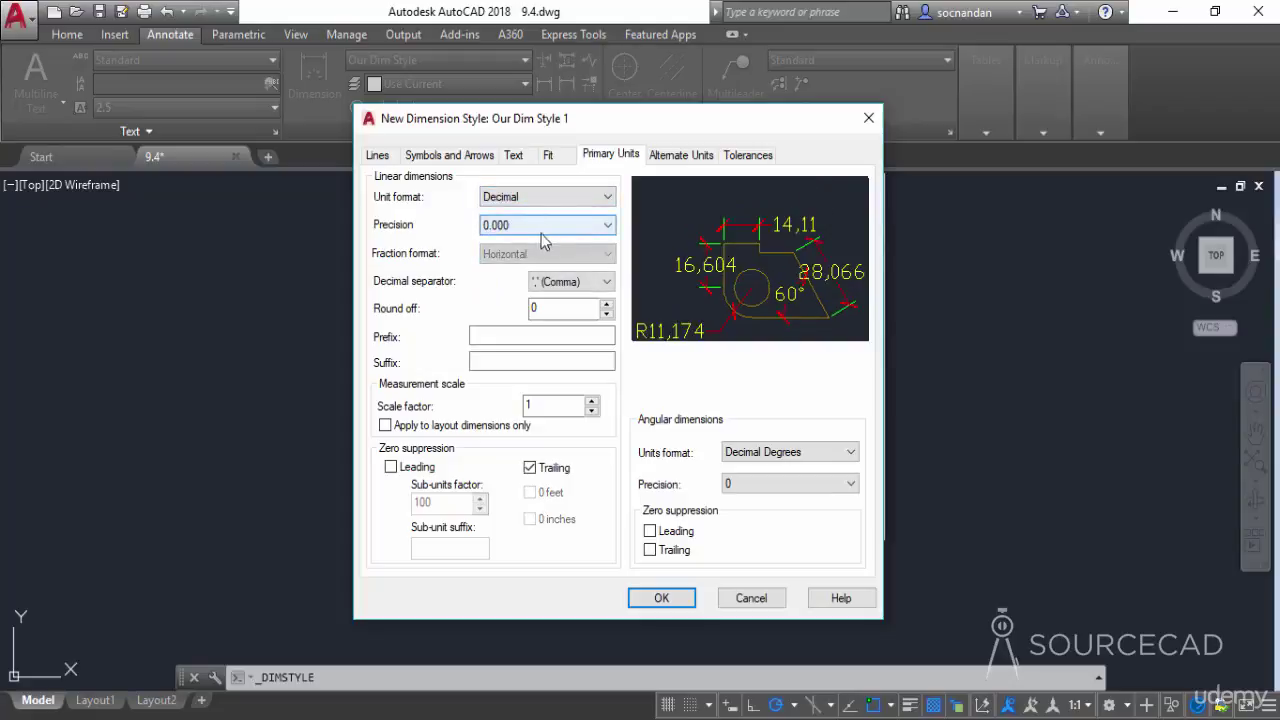
left_click(494, 229)
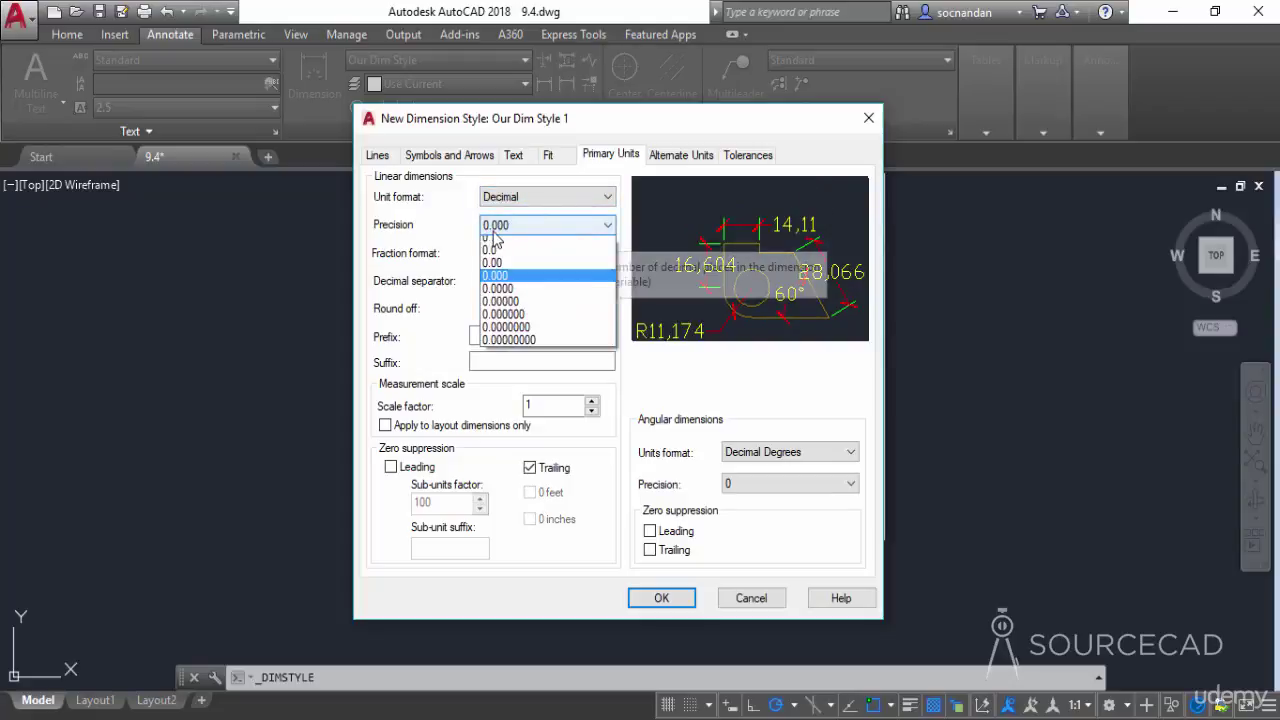
left_click(515, 289)
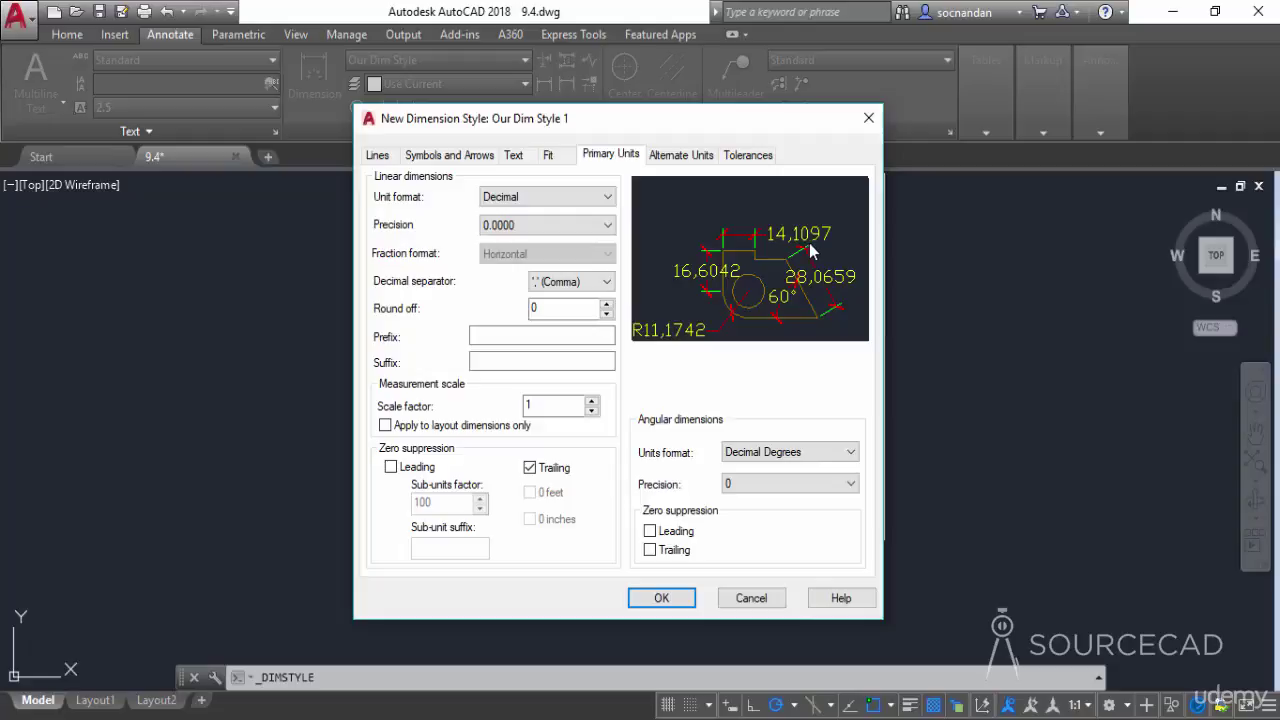
- Try the Period and Space decimal separators for the linear dimensions and settle on Period
left_click(582, 285)
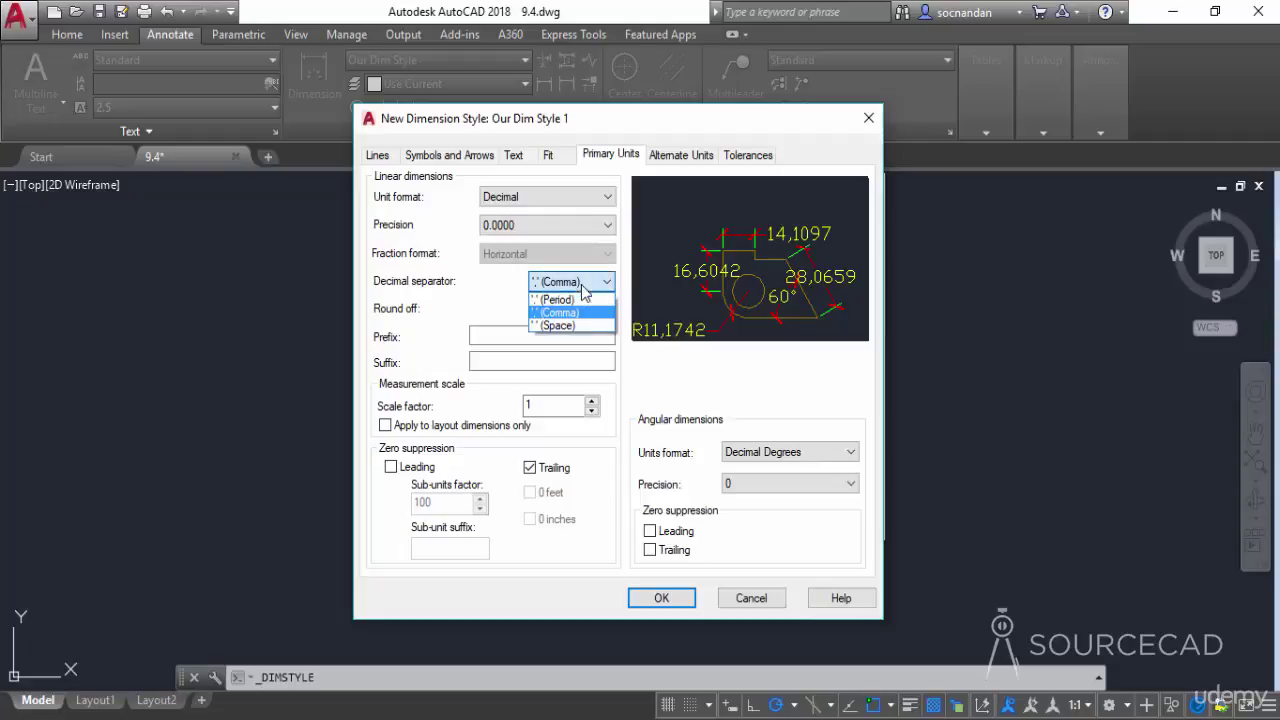
left_click(565, 299)
left_click(598, 283)
left_click(594, 321)
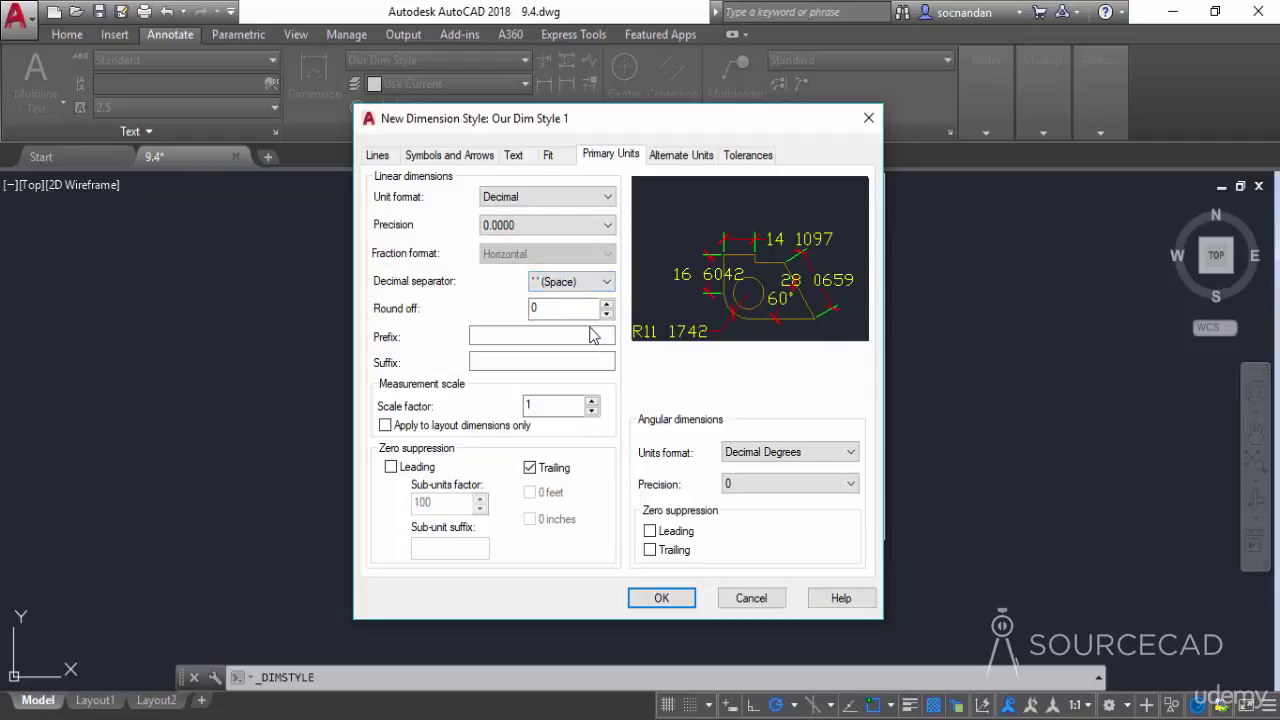
left_click(598, 284)
left_click(586, 300)
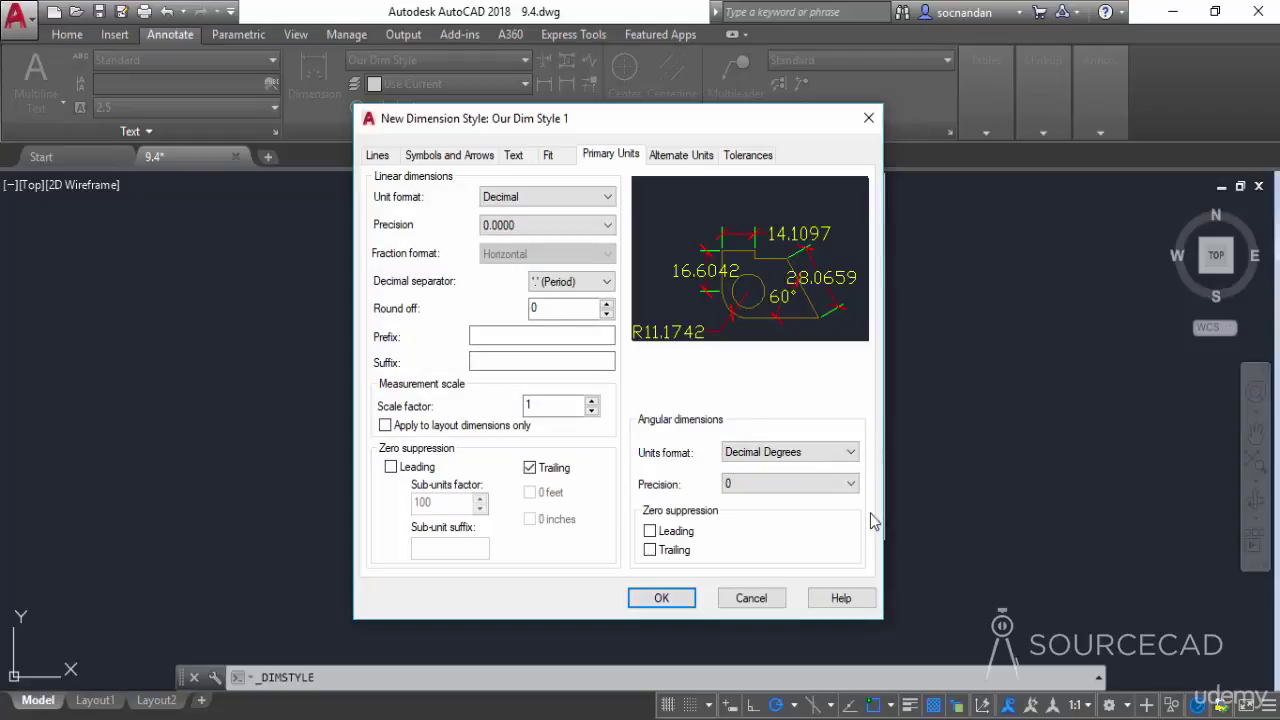
- Set the angular dimensions to Decimal Degrees with 0.00 precision and save the style, closing the style manager
left_click(752, 453)
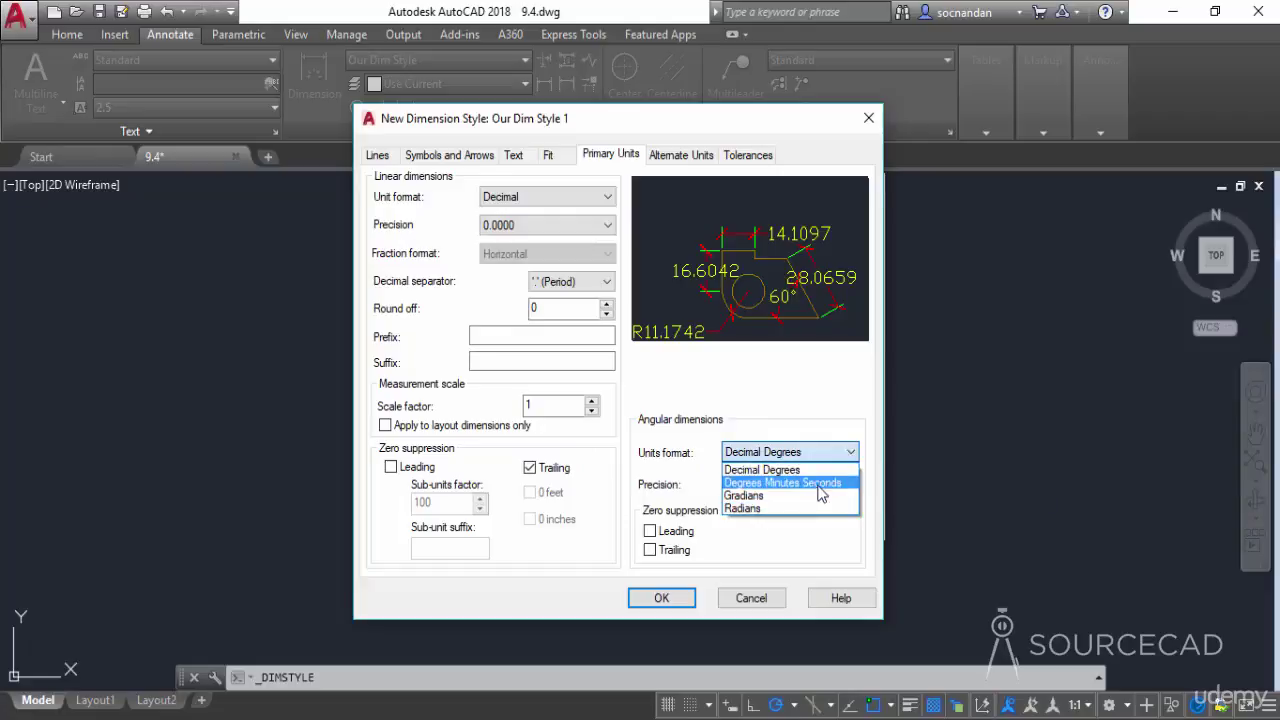
left_click(765, 469)
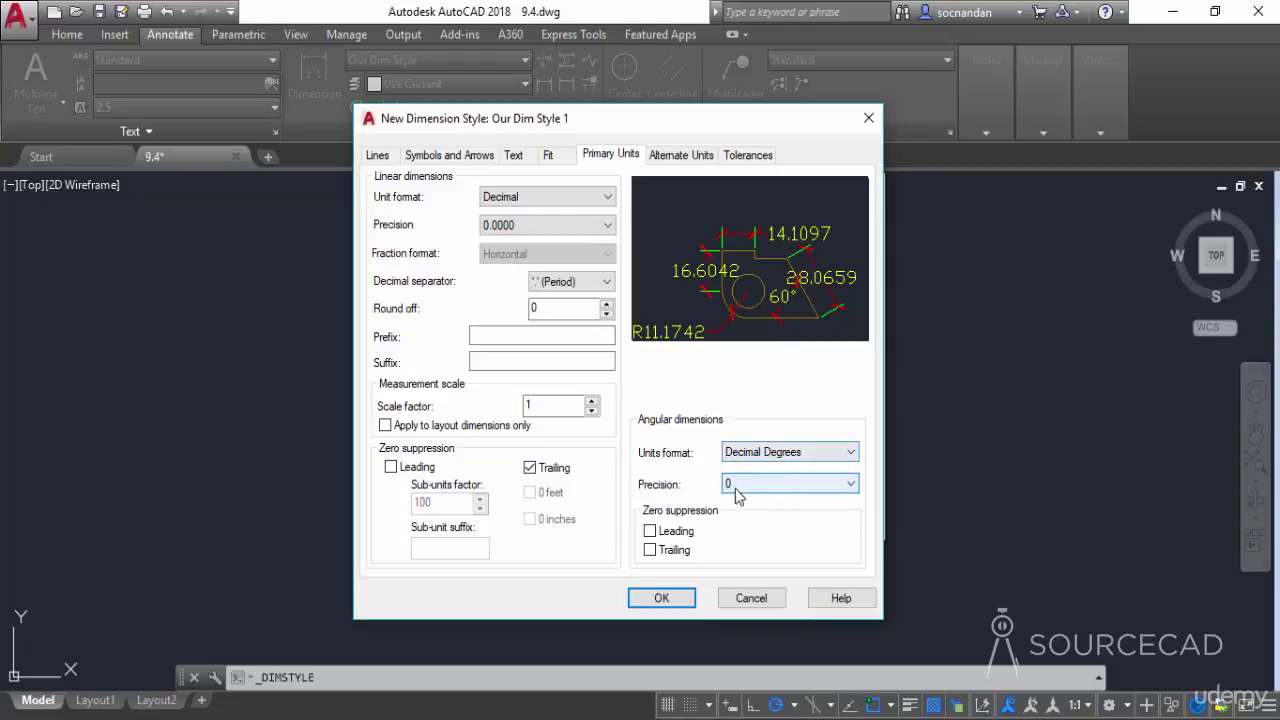
left_click(741, 486)
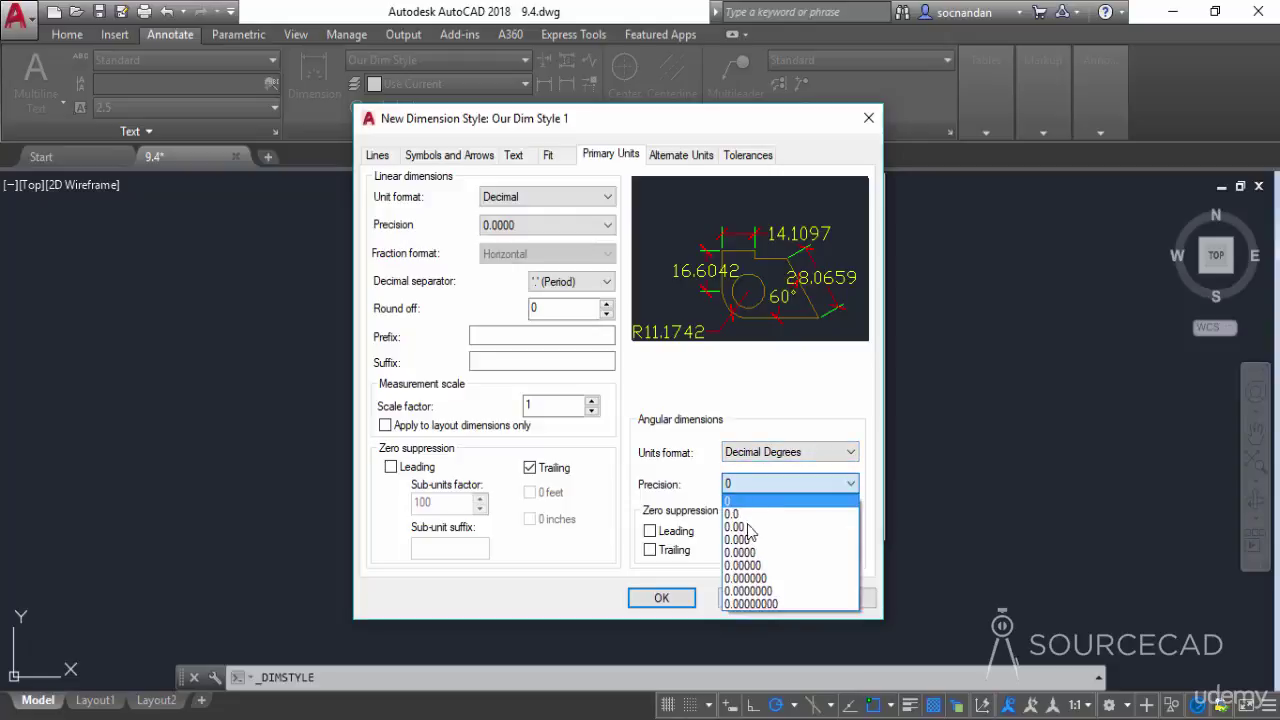
left_click(741, 527)
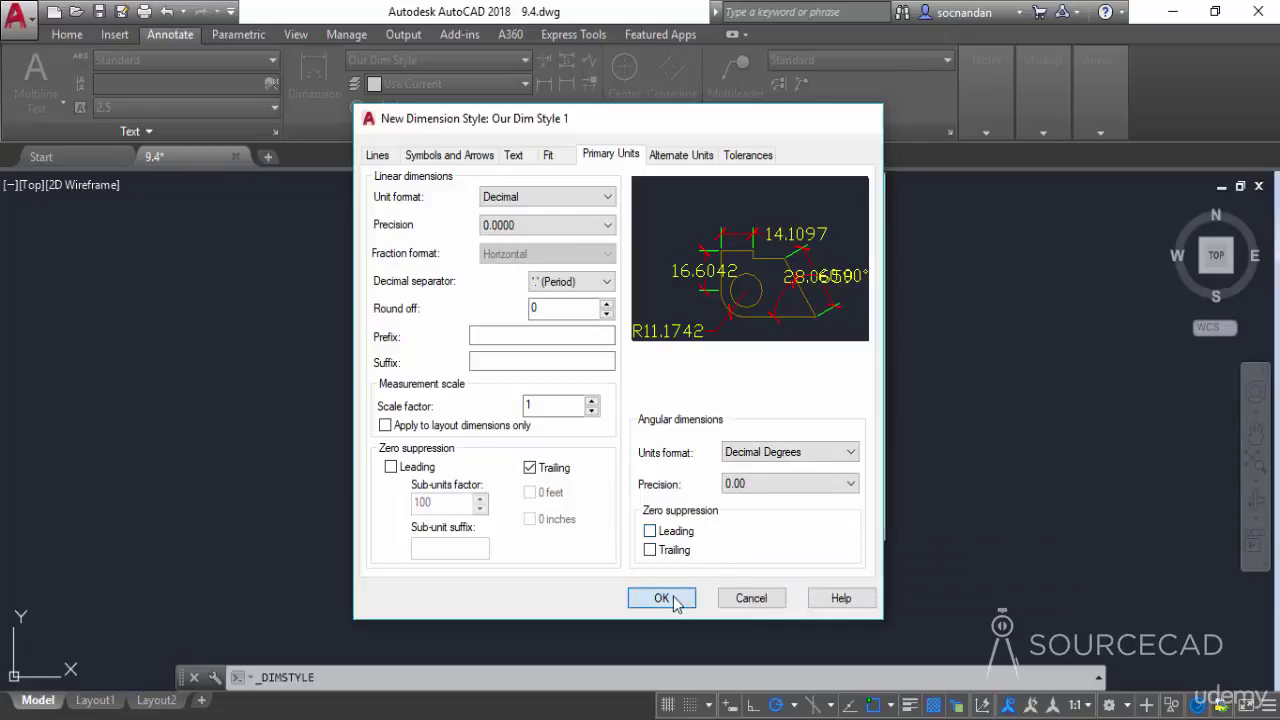
left_click(660, 598)
left_click(755, 518)
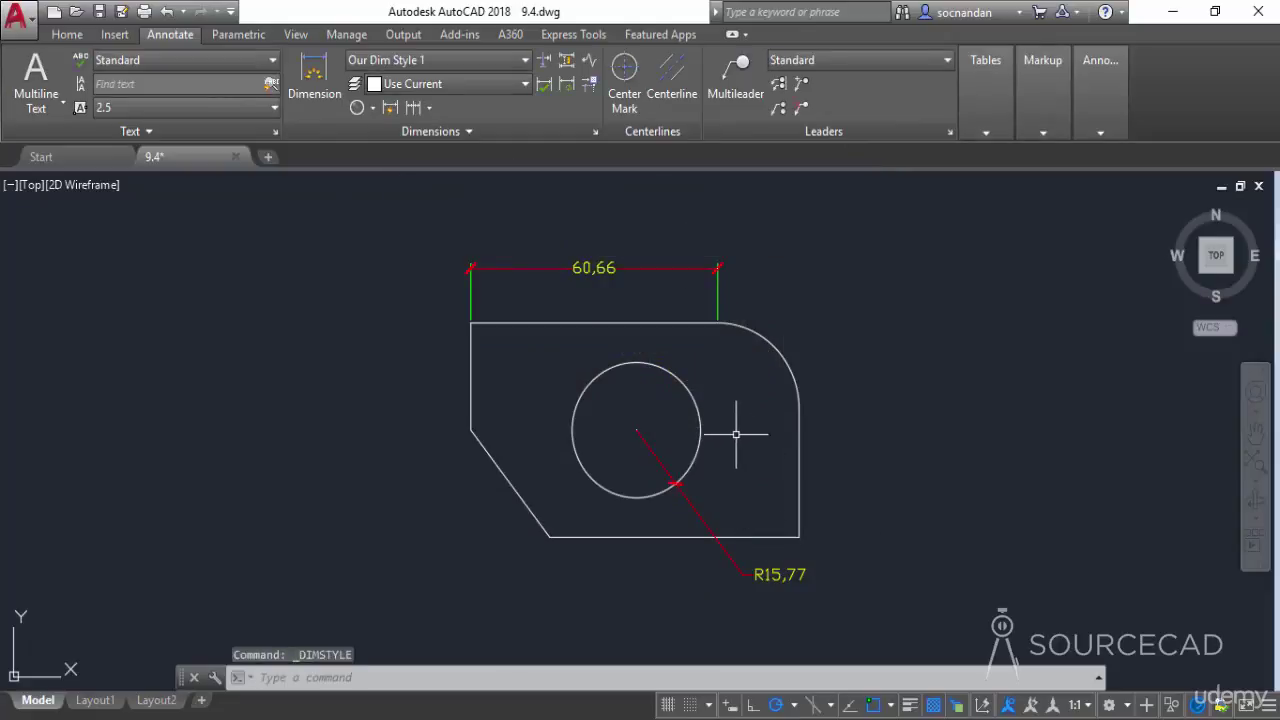
- Use Our Dim Style 1 to add an angular dimension between the part's slanted edge and bottom edge, placed inside the part
left_click(521, 62)
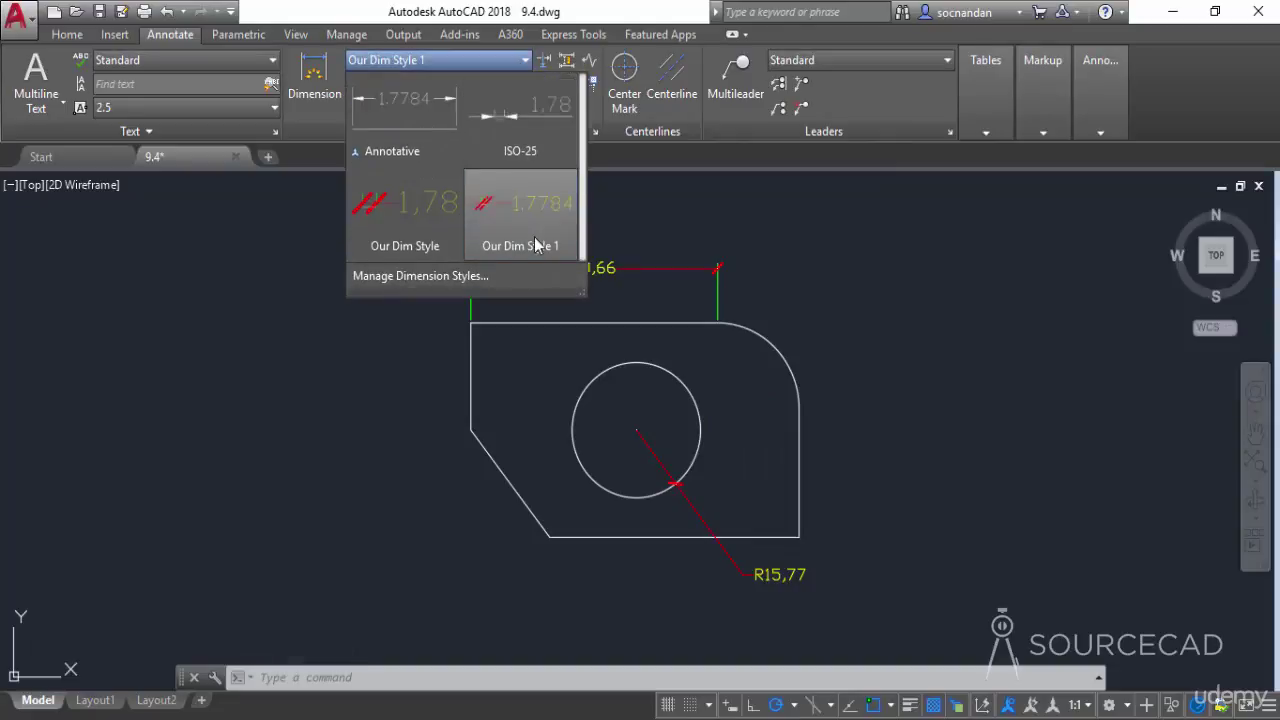
left_click(488, 242)
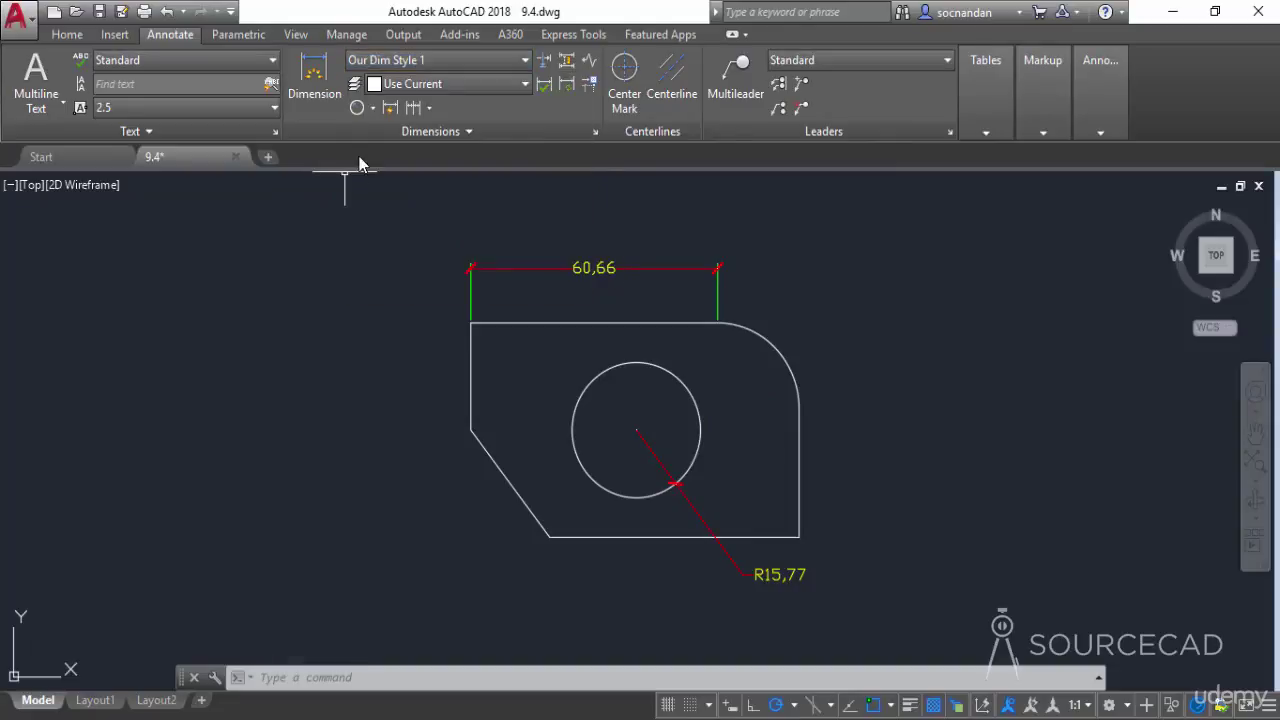
left_click(372, 107)
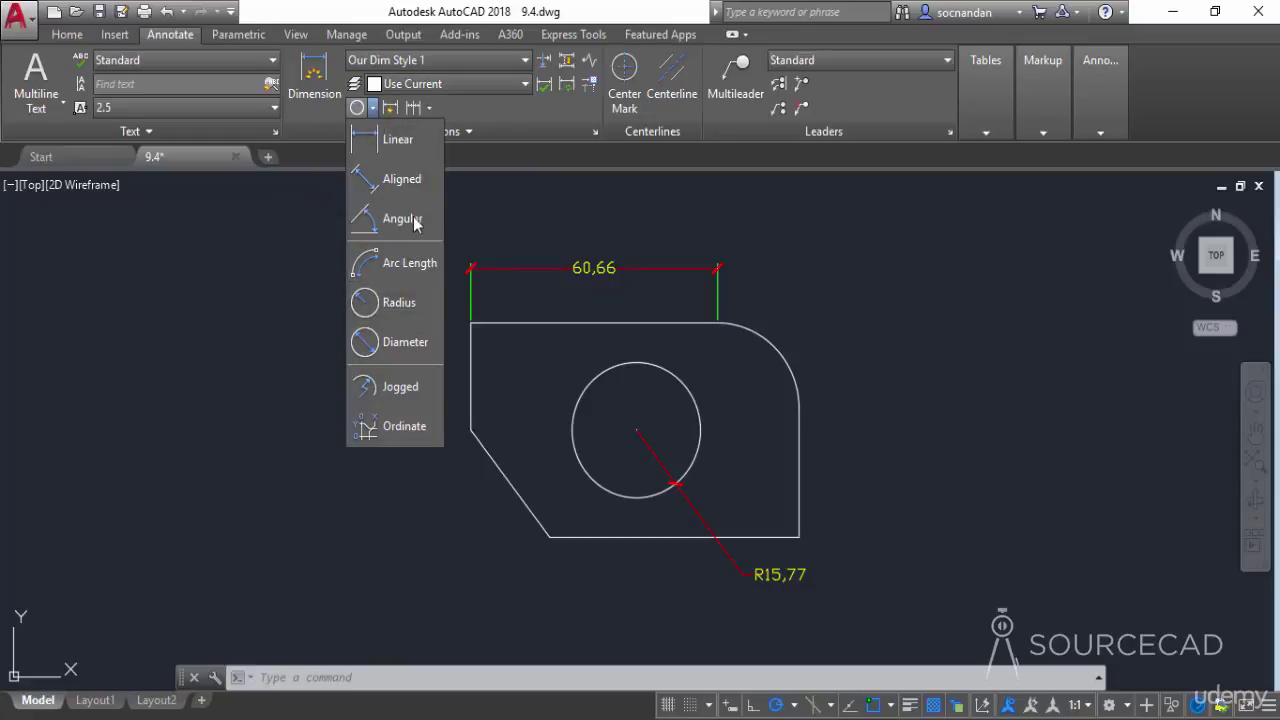
left_click(415, 232)
left_click(493, 463)
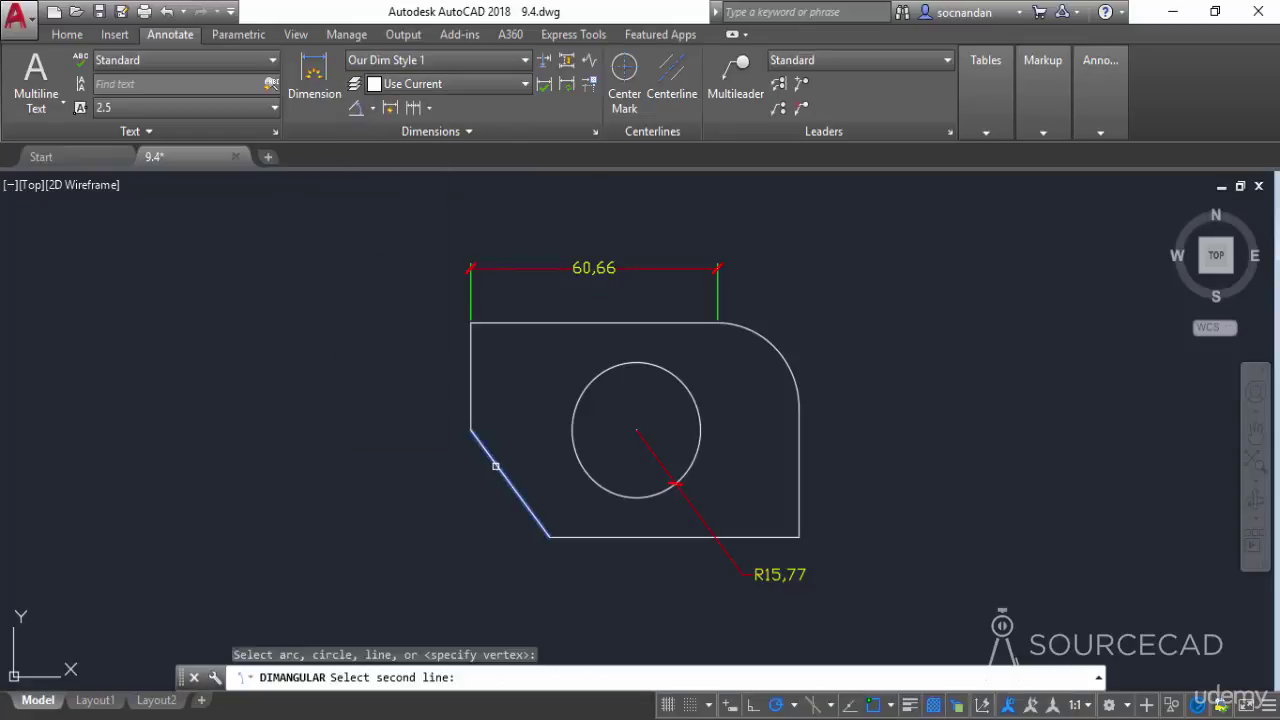
left_click(571, 536)
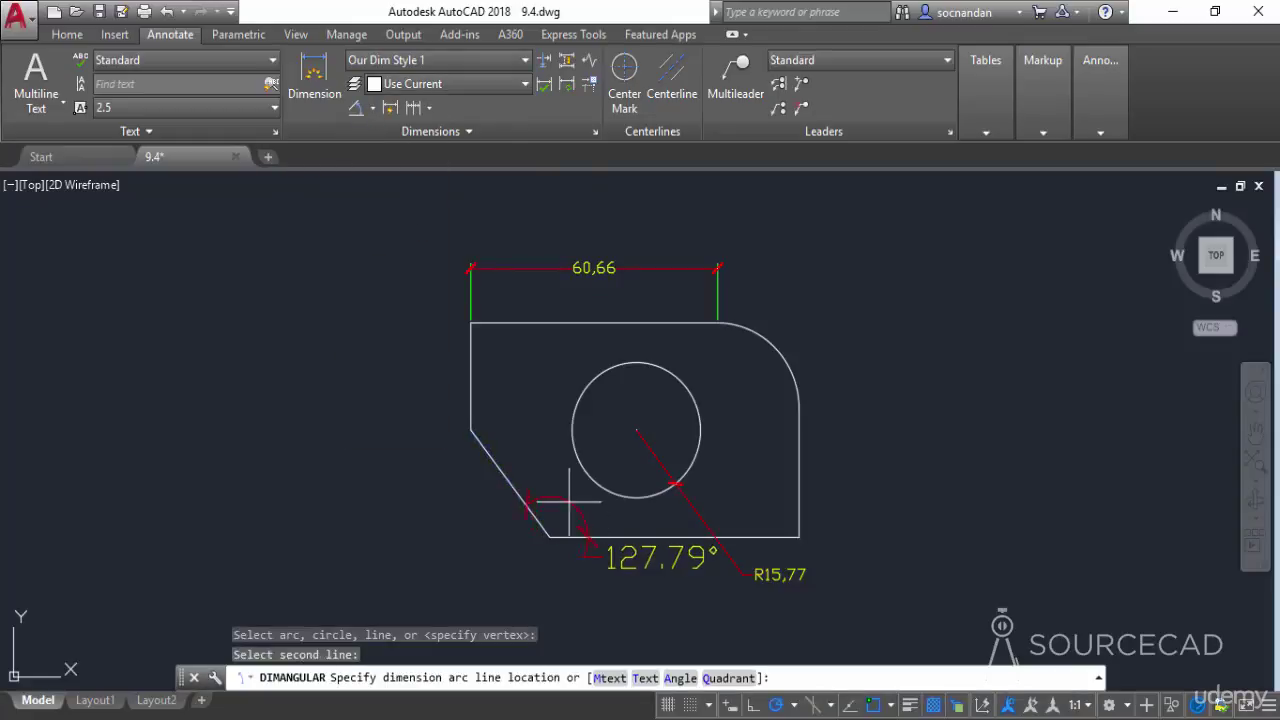
left_click(538, 452)
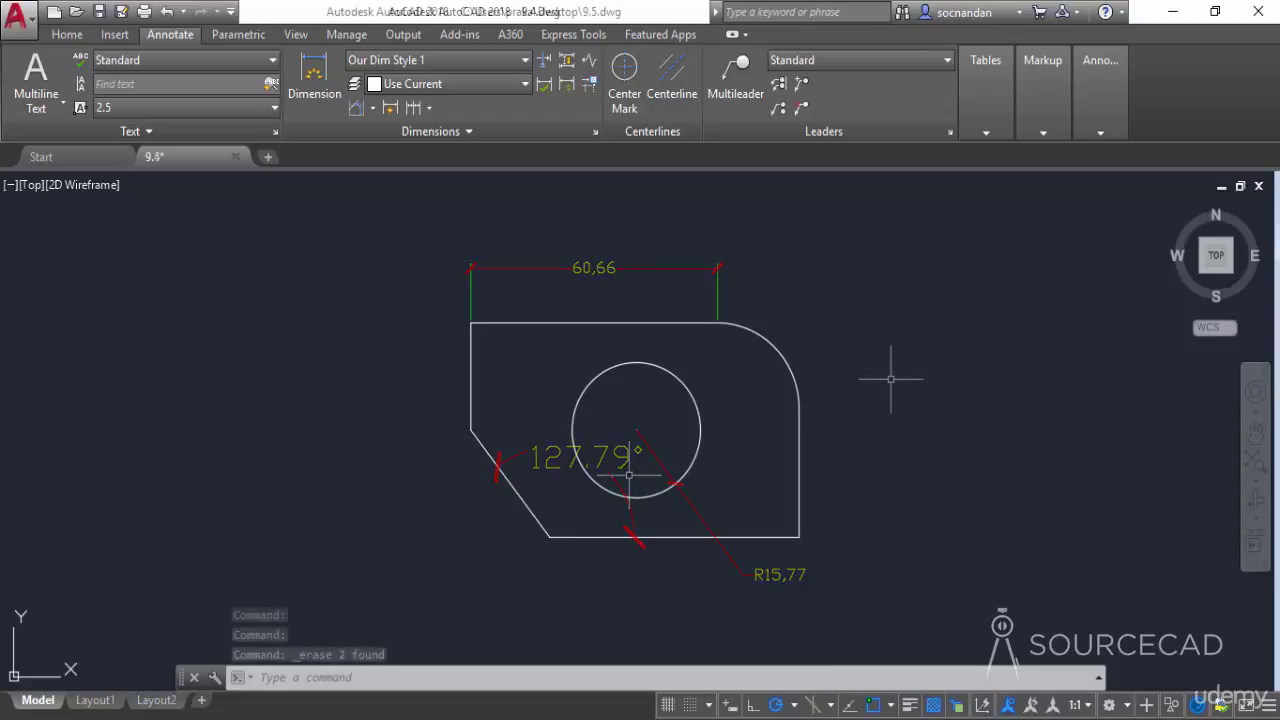
key("Delete")
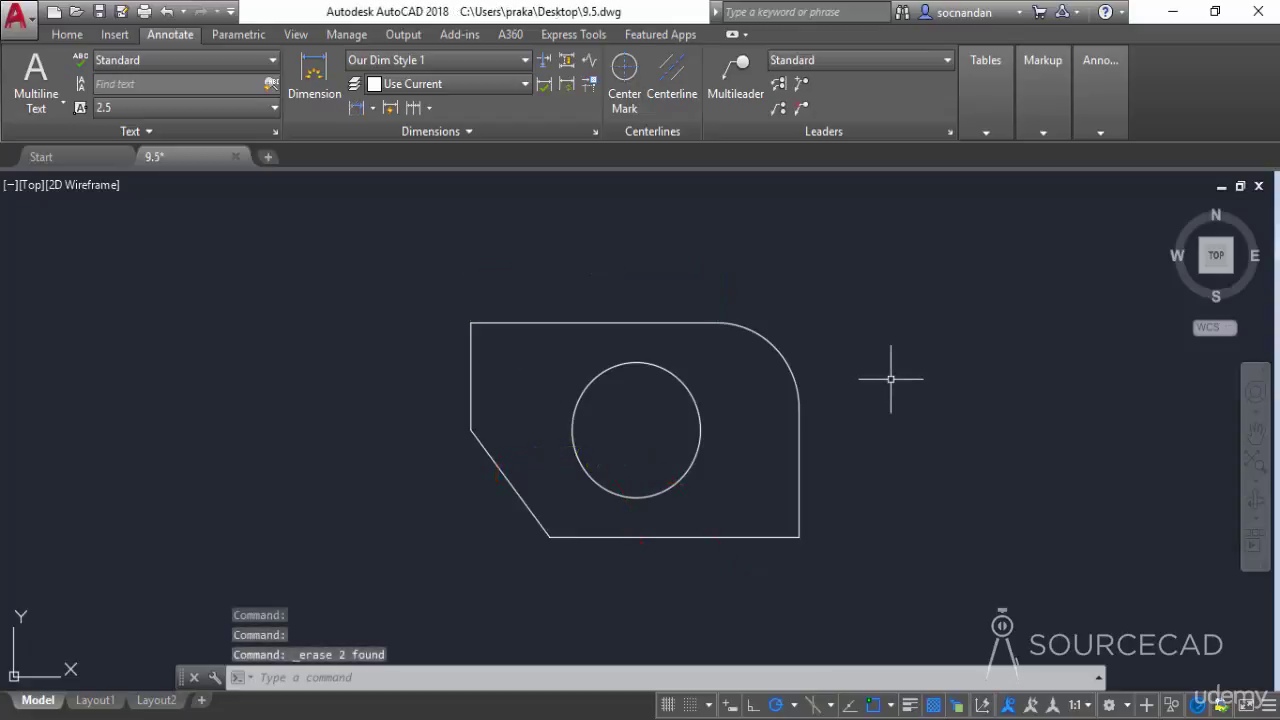